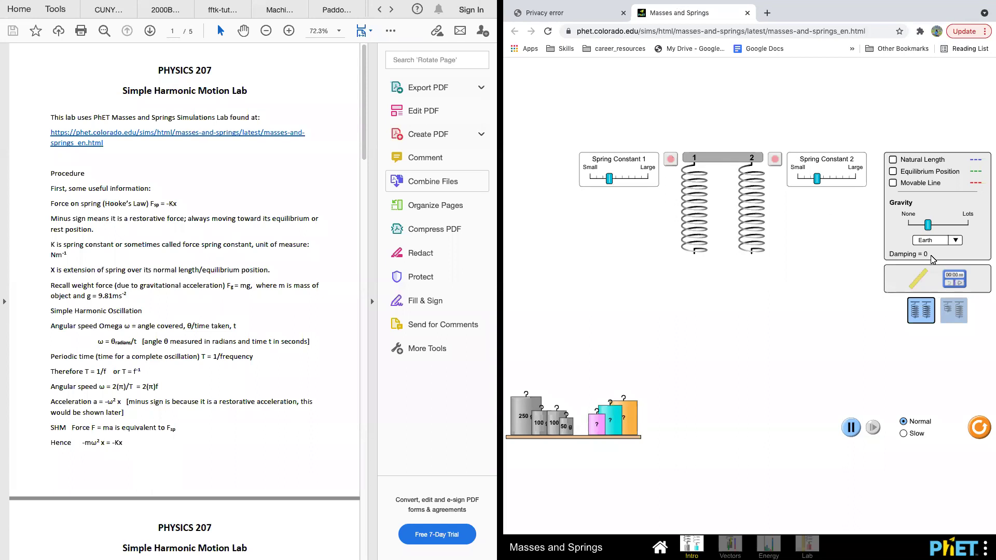
Show the Natural Length and Equilibrium Position lines, then set out the stopwatch and the ruler beside Spring 1 with its zero at natural length.
left_click_drag(918, 278, 754, 300)
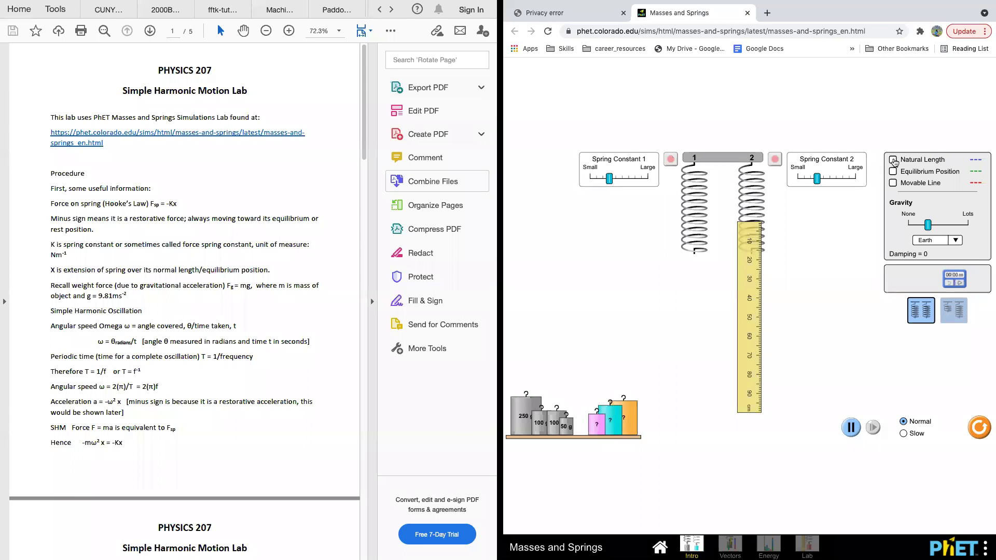
left_click_drag(753, 248, 641, 284)
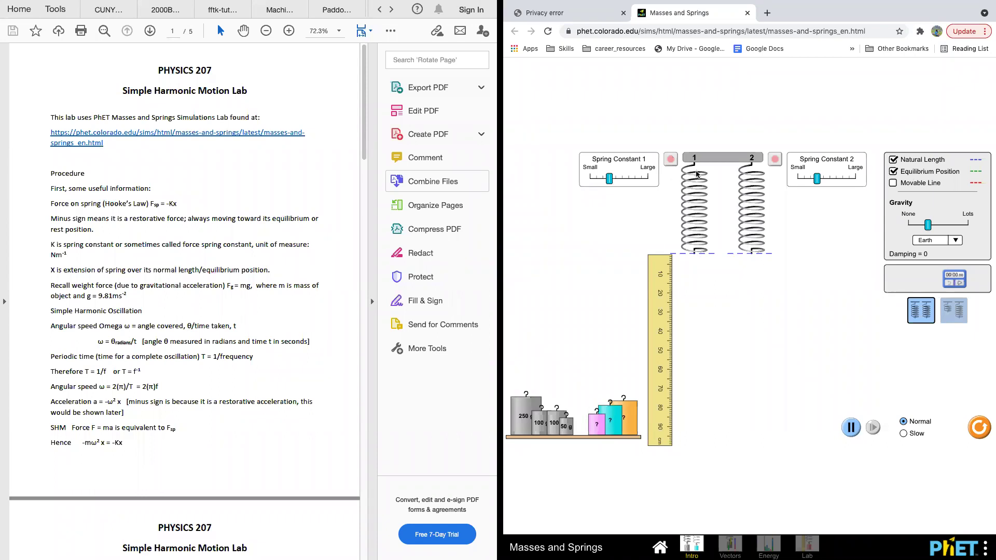
left_click(893, 184)
left_click(892, 184)
left_click_drag(958, 275, 606, 233)
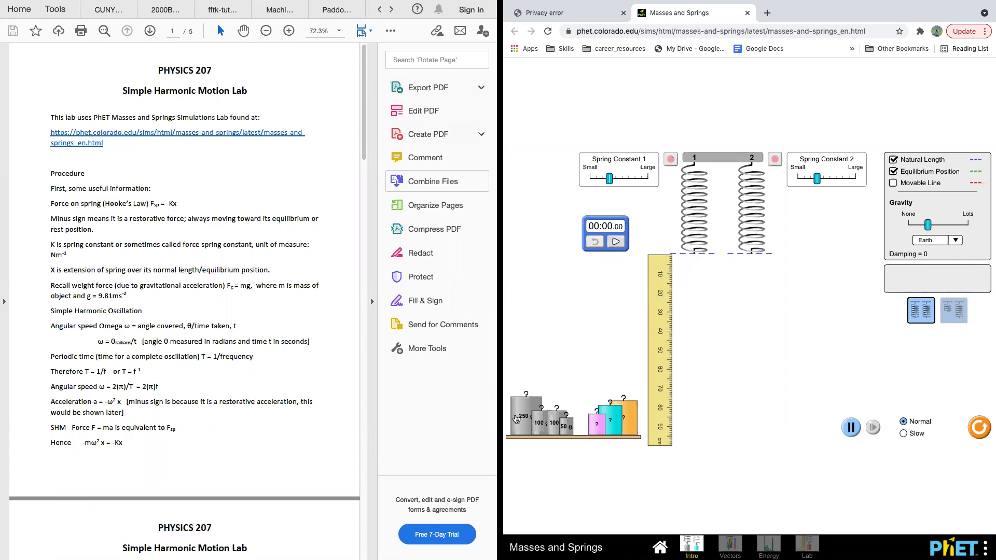
Hang the 250 g mass on Spring 1, pull it down to make it oscillate, and stop it at equilibrium.
left_click_drag(524, 421, 708, 294)
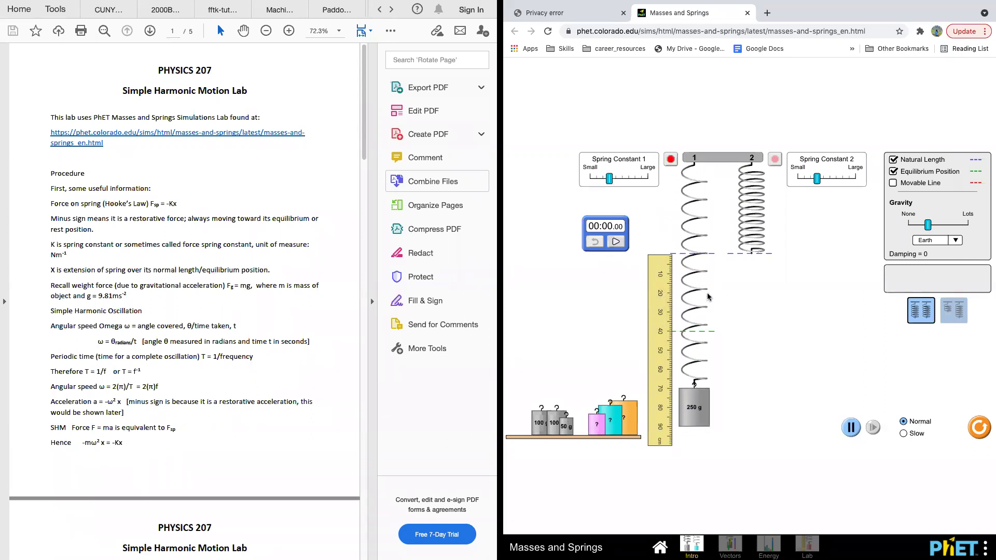
left_click_drag(664, 296, 662, 293)
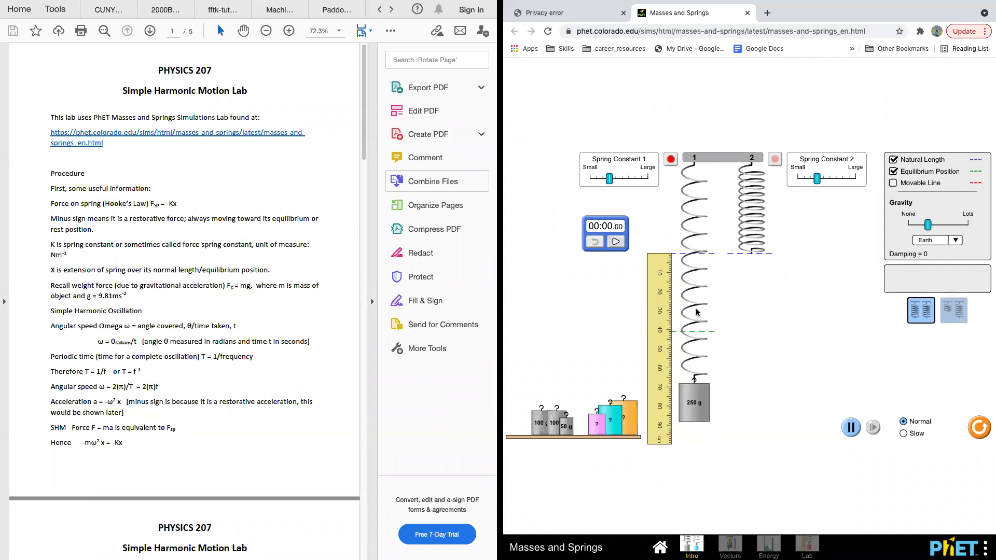
left_click(671, 161)
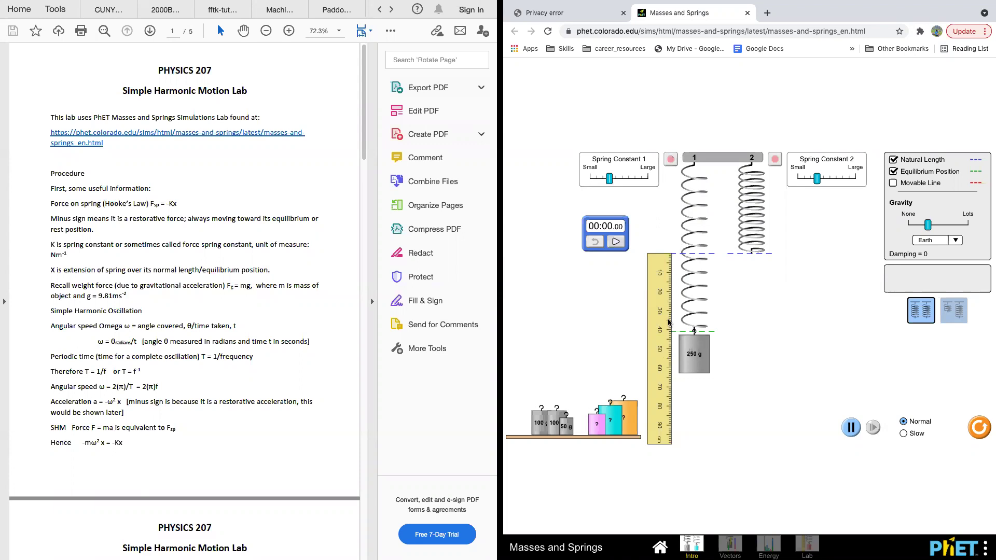
left_click_drag(682, 339, 686, 409)
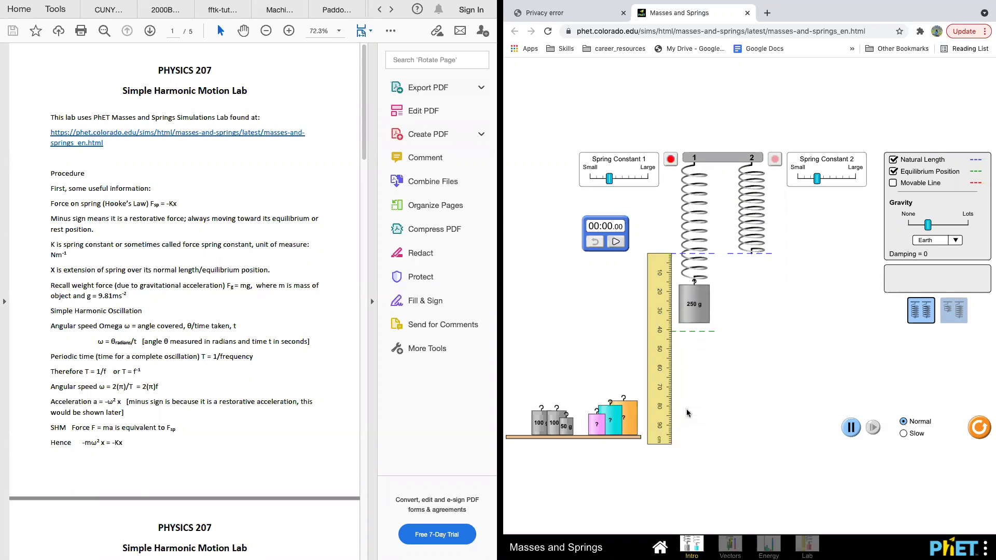
left_click(670, 159)
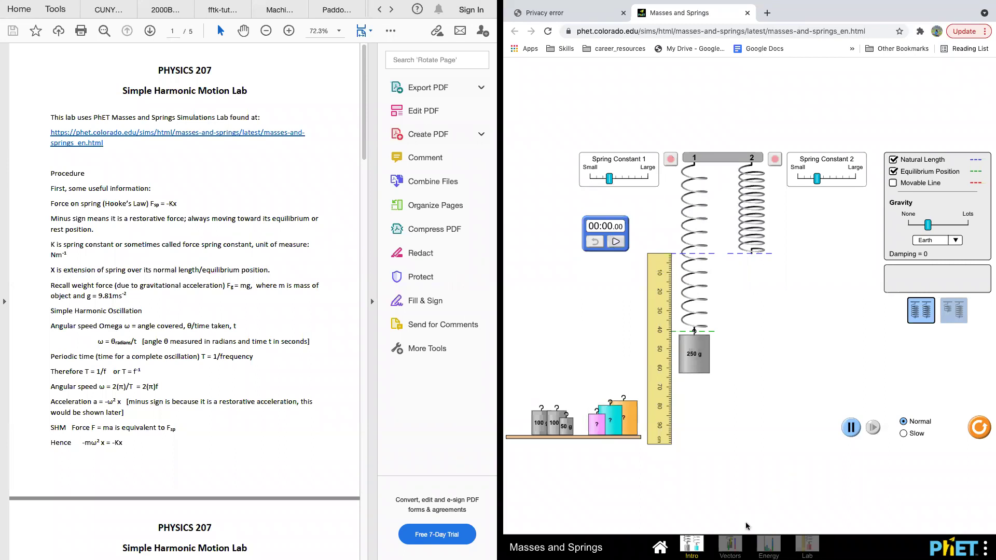
Look through the simulation's Vectors, Energy and Lab screens and return to Intro.
left_click(731, 545)
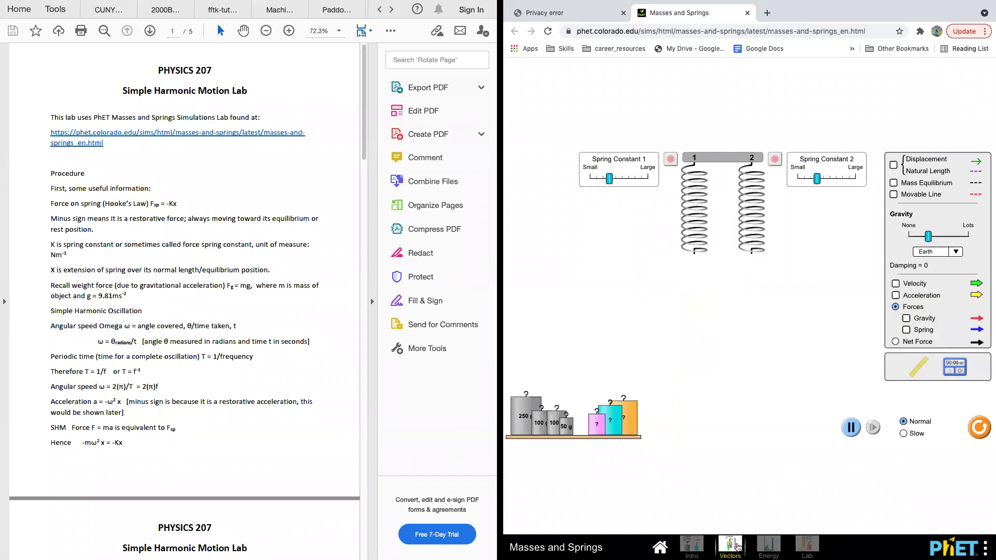
left_click(768, 546)
left_click(805, 545)
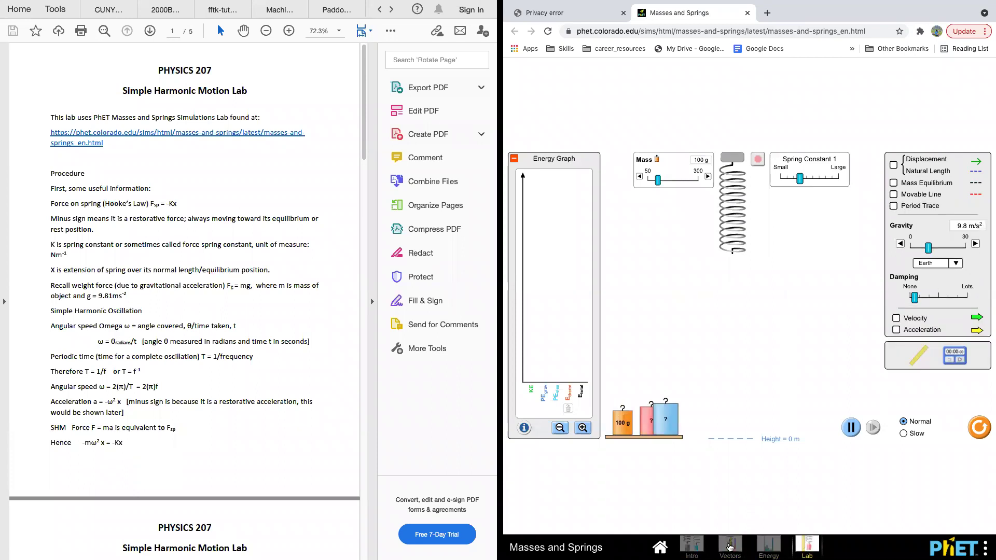
left_click(691, 545)
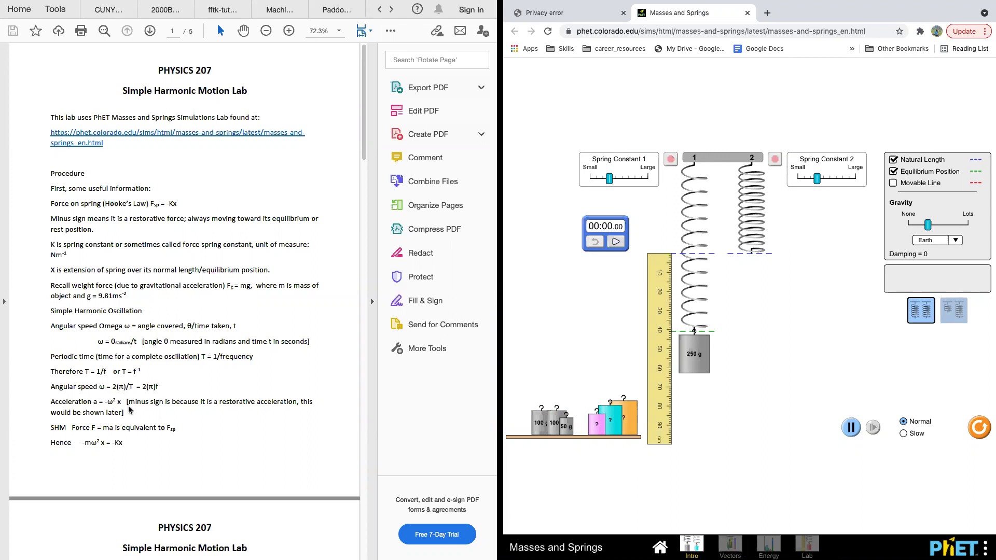
Annotate the screen with "w= theta/ t", a circle containing an angle θ, and the handwritten formula ω = θ/t below it.
mouse_move(530, 2)
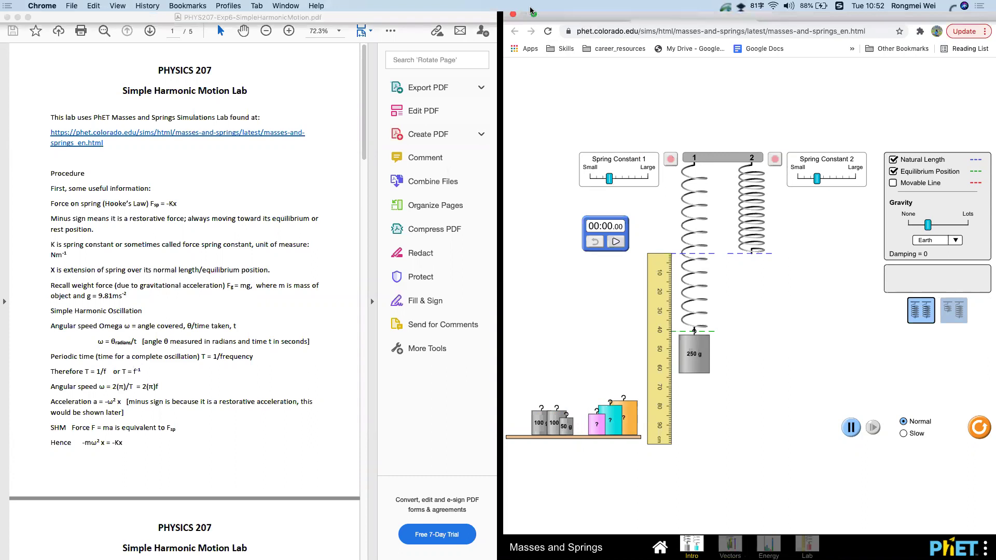
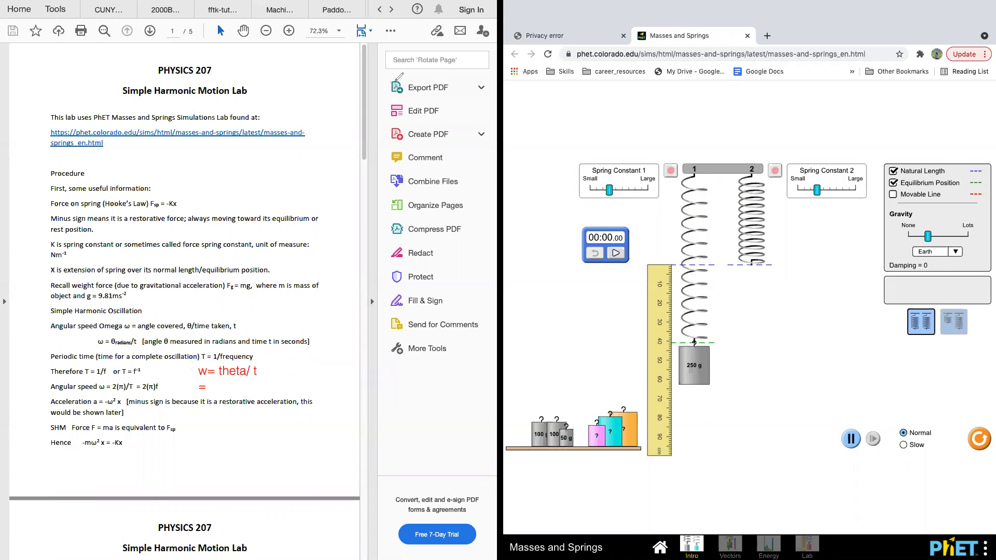
mouse_move(449, 294)
left_mouse_down()
mouse_move(419, 292)
mouse_move(363, 313)
mouse_move(367, 371)
mouse_move(424, 400)
mouse_move(457, 370)
mouse_move(440, 291)
left_mouse_up()
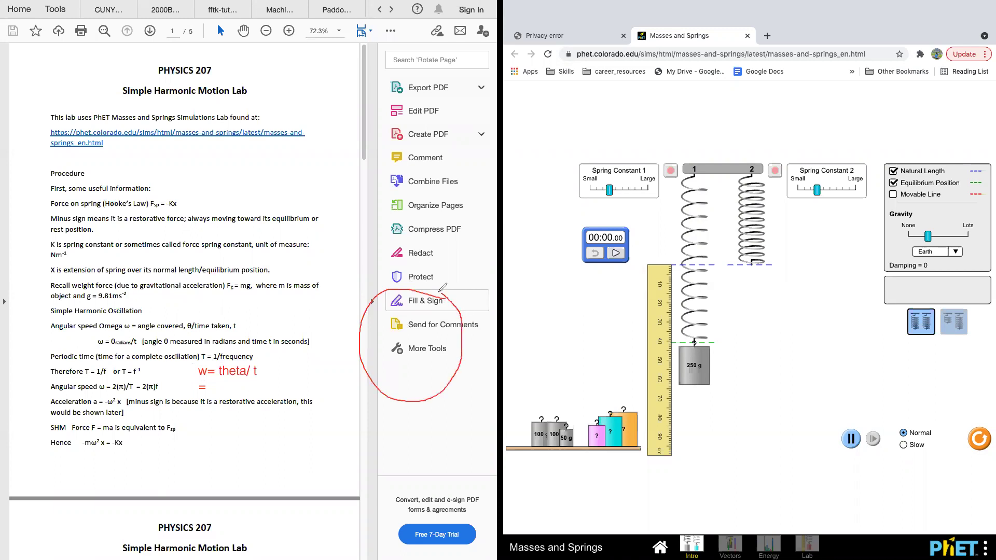
left_click_drag(411, 334, 447, 295)
left_click_drag(411, 336, 456, 375)
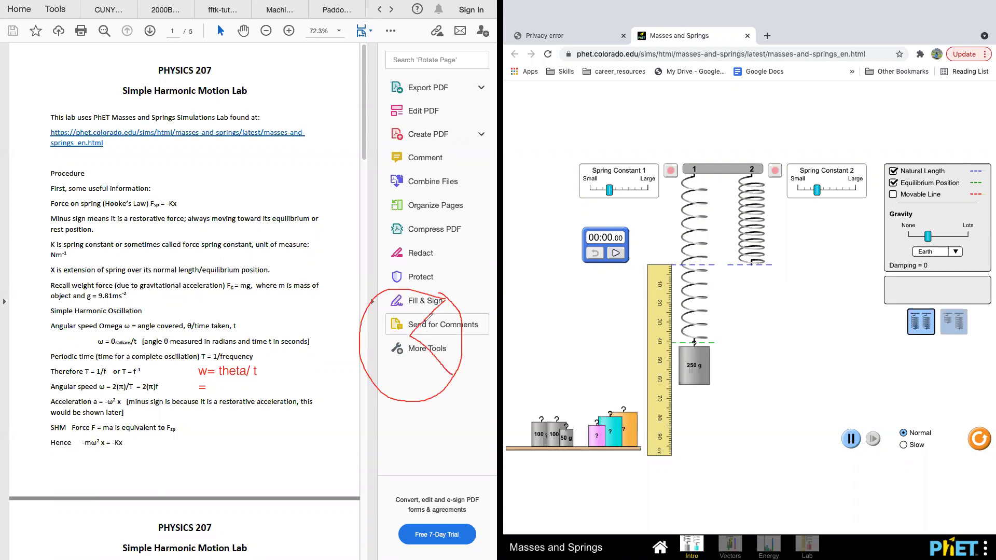
mouse_move(441, 325)
left_mouse_down()
mouse_move(442, 342)
mouse_move(461, 319)
left_mouse_up()
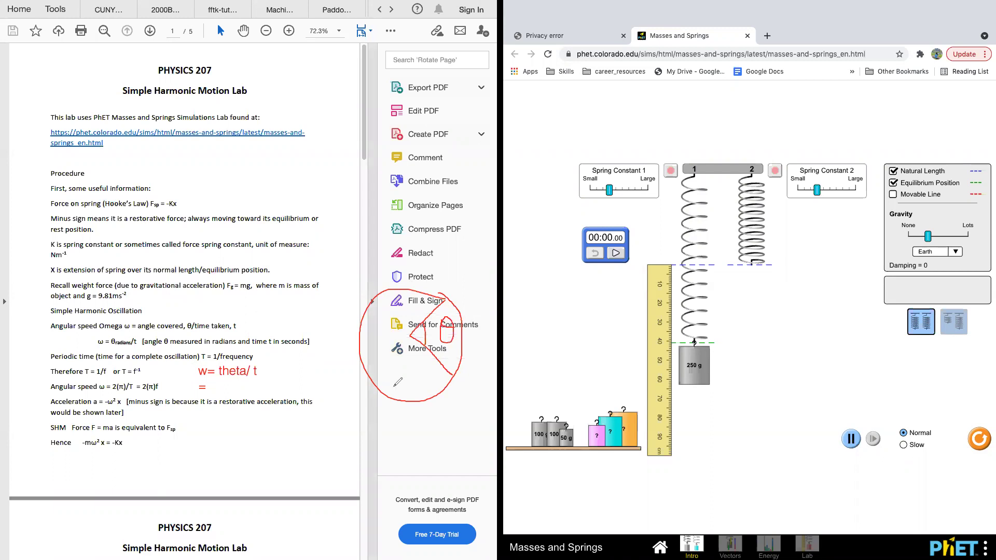
left_click_drag(396, 418, 430, 416)
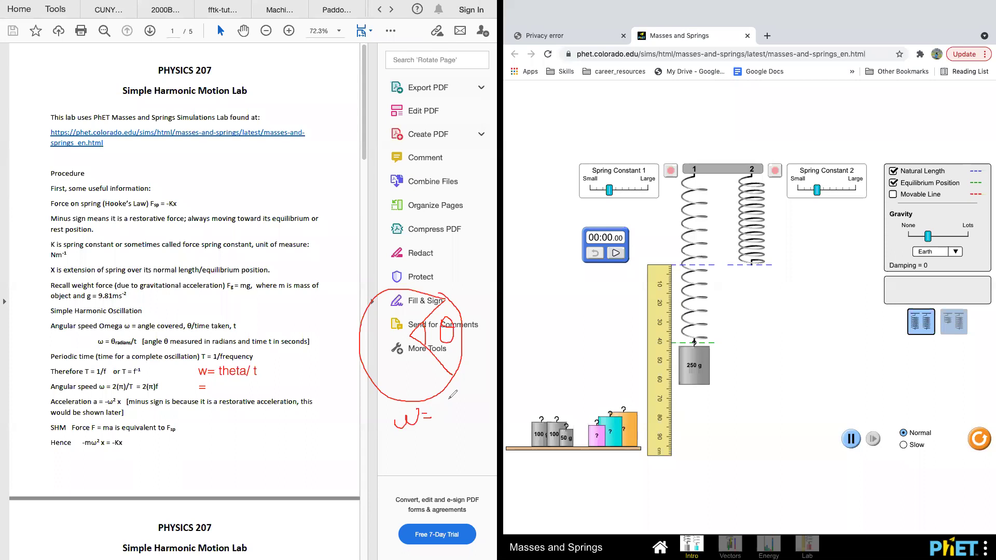
mouse_move(458, 385)
left_mouse_down()
mouse_move(451, 397)
mouse_move(458, 384)
mouse_move(477, 411)
mouse_move(463, 421)
mouse_move(466, 434)
left_mouse_up()
Complete the angular speed annotation with "2pi/T" and "2pi *f" on the line below it.
left_click(208, 382)
type("2pi/t")
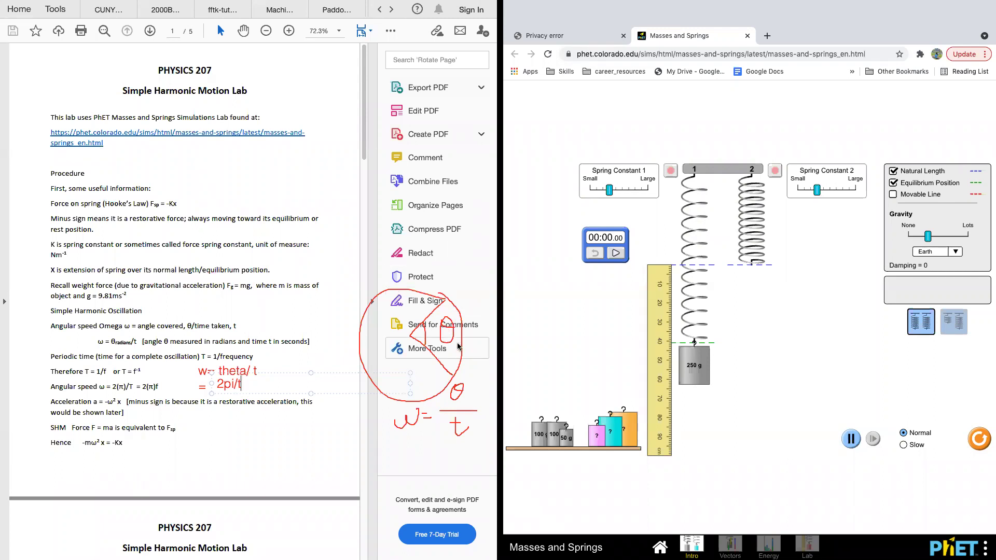
key("BackSpace")
type("T")
key("Return")
type("S")
key("BackSpace")
type("2PI")
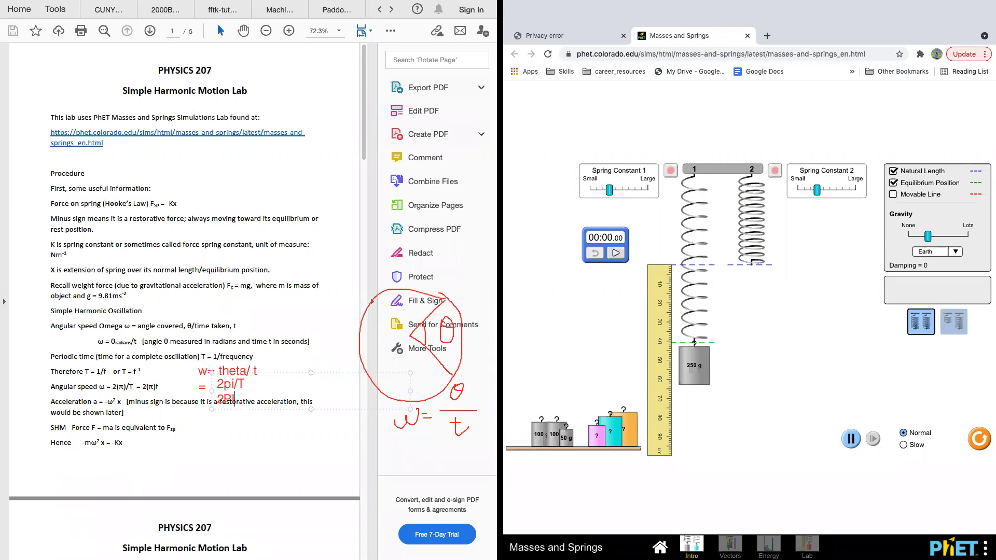
key("BackSpace")
key("BackSpace")
type("pi *f")
Add a text annotation "f= mg" below the SHM force equation on the lab sheet.
mouse_move(571, 6)
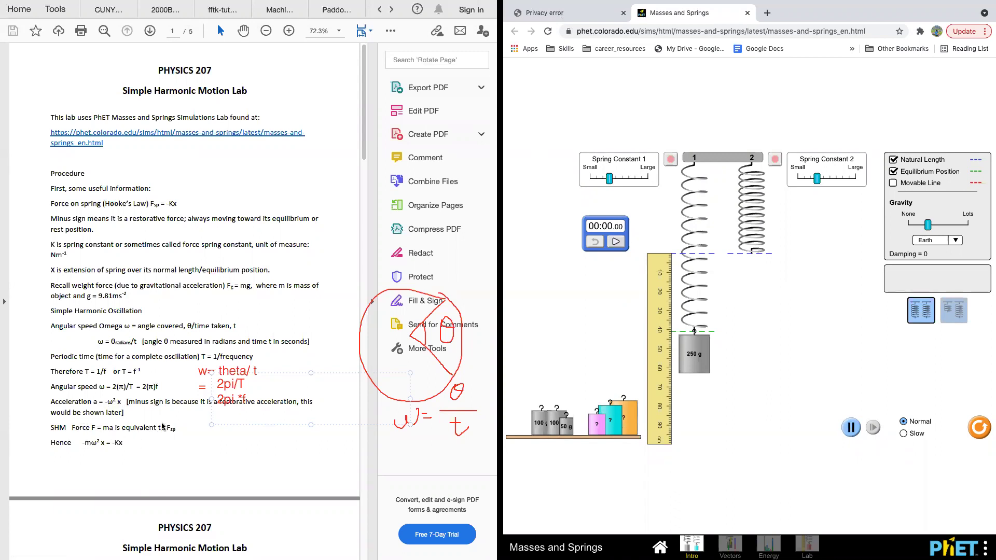
left_click(188, 440)
left_click(178, 449)
type("f")
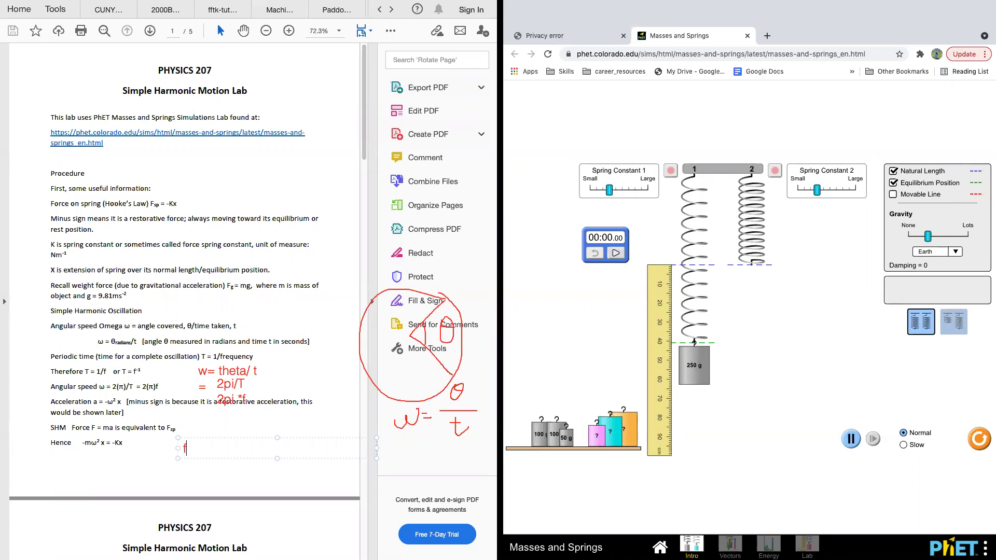
type("= ma")
key("BackSpace")
type("g")
type("=")
key("BackSpace")
key("Return")
Write "Fsp= -kx= ma= m - w^2 x" on the line under the weight force annotation.
type("f= m")
key("BackSpace")
key("BackSpace")
key("BackSpace")
type("Fsp= -kx")
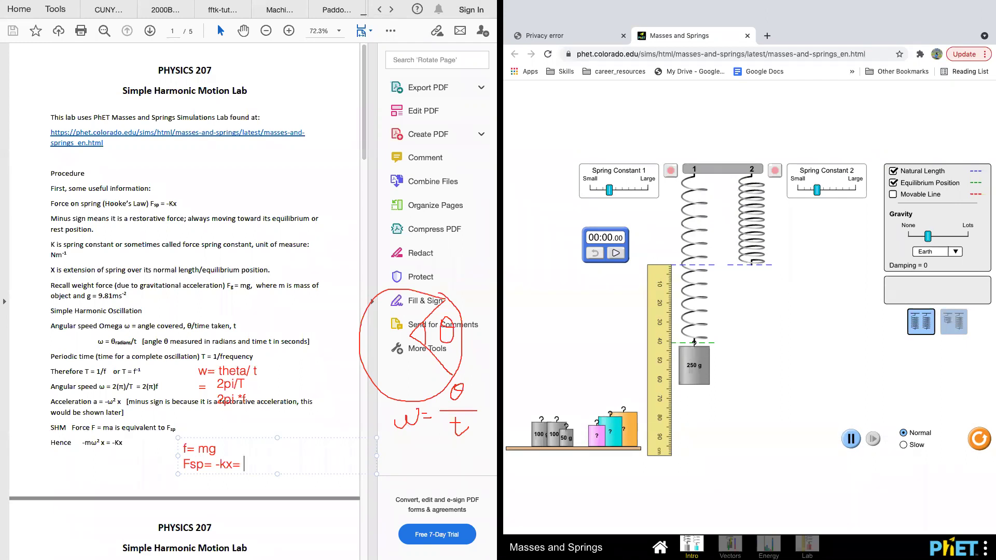
type("=")
type("f")
type("ma")
type("= m ")
type("- w")
type("^2")
type(" x")
left_click(72, 444)
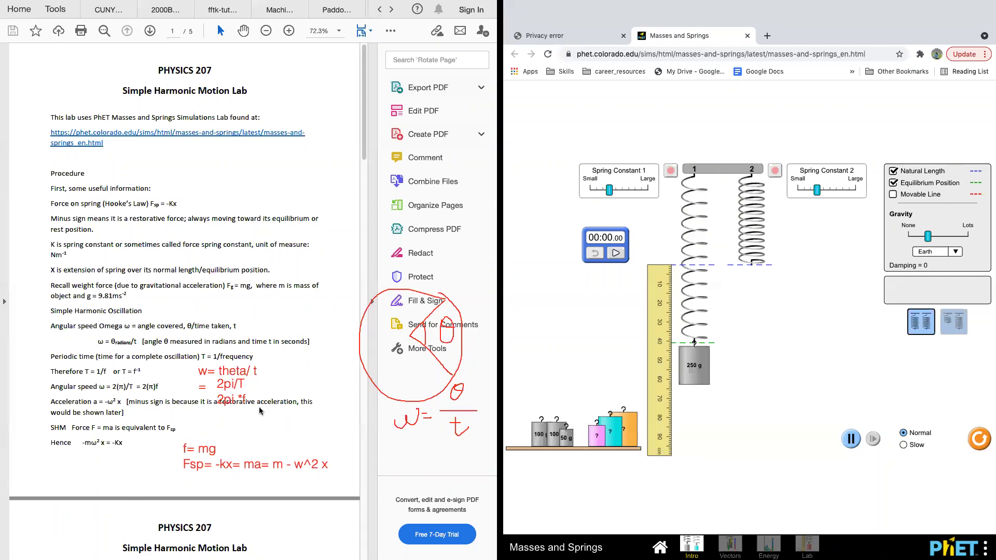
Bring the page 2 SHM formulas of the lab sheet into view and clear all on-screen annotations.
scroll(259, 411, "down", 5)
scroll(259, 411, "down", 3)
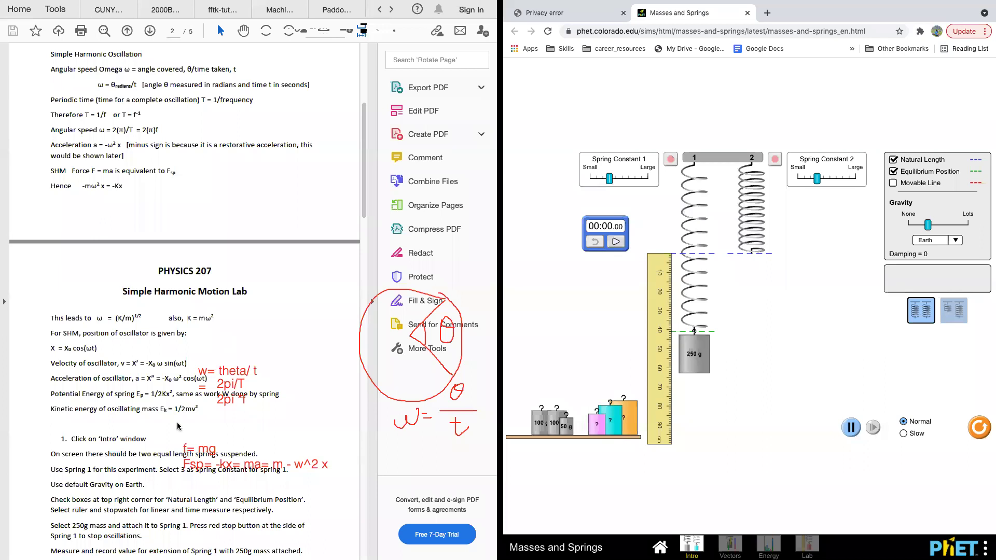
scroll(177, 427, "up", 1)
scroll(177, 426, "down", 3)
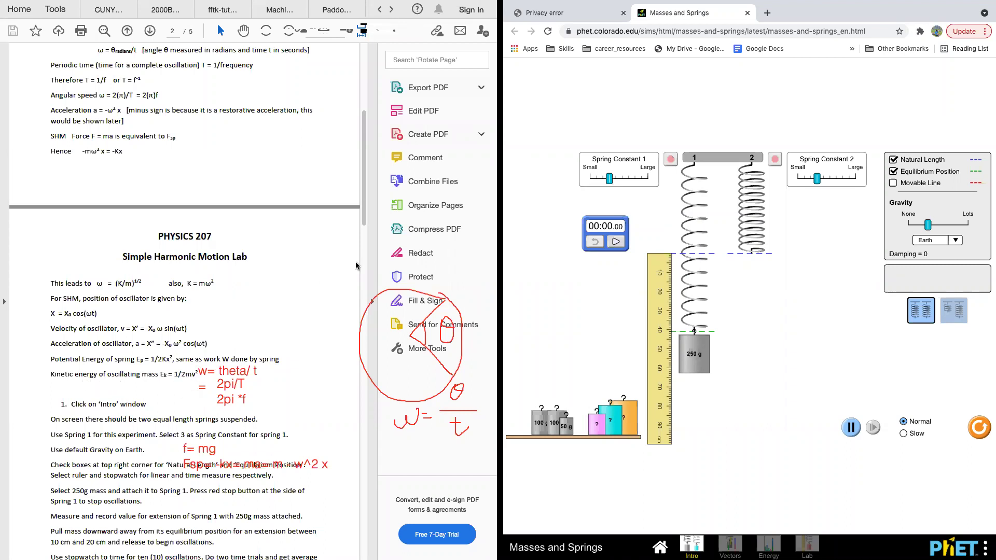
mouse_move(360, 30)
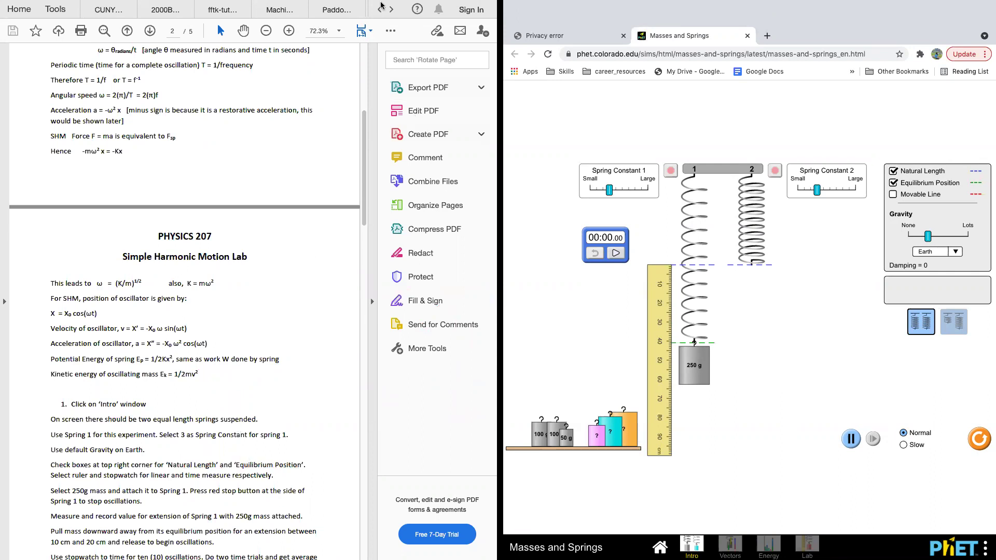
mouse_move(381, 6)
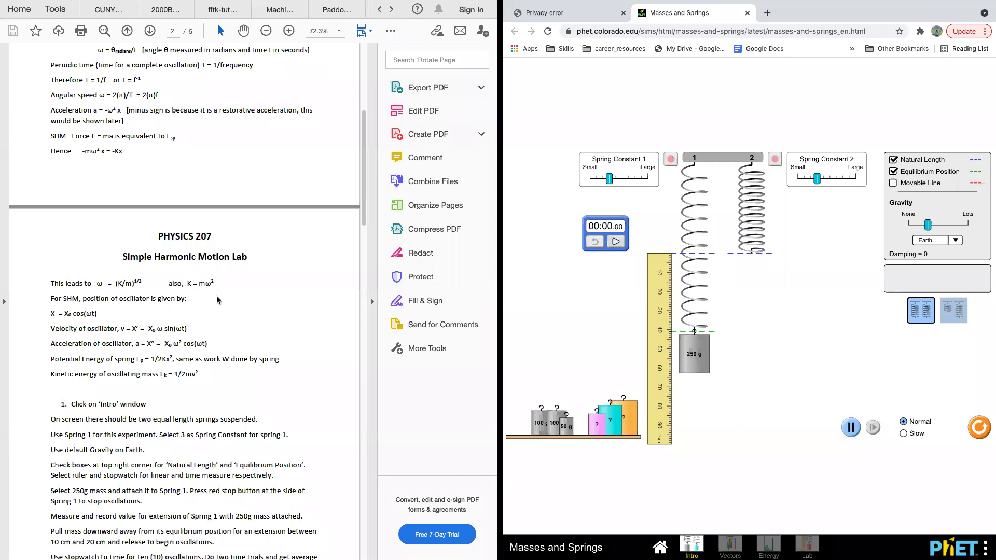
Release the 250 g mass from below equilibrium, time ten oscillations with the stopwatch as the procedure asks, and stop the mass.
scroll(215, 270, "down", 5)
scroll(213, 246, "down", 3)
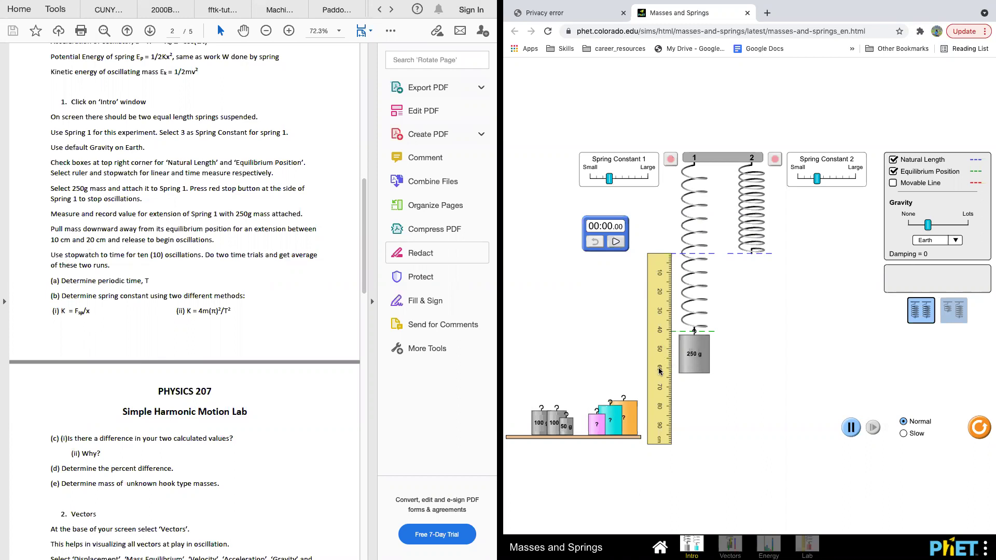
left_click_drag(695, 363, 695, 394)
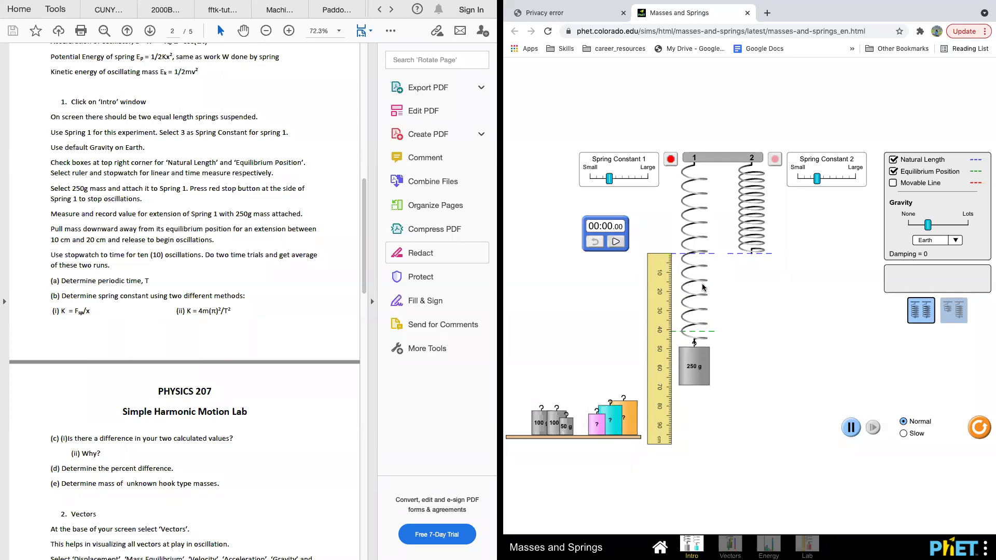
left_click(617, 242)
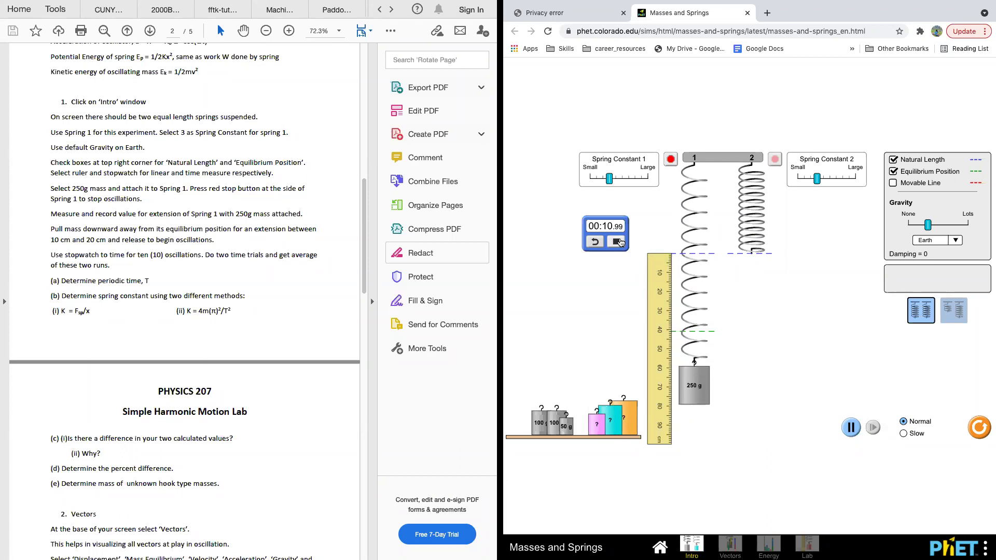
left_click(618, 242)
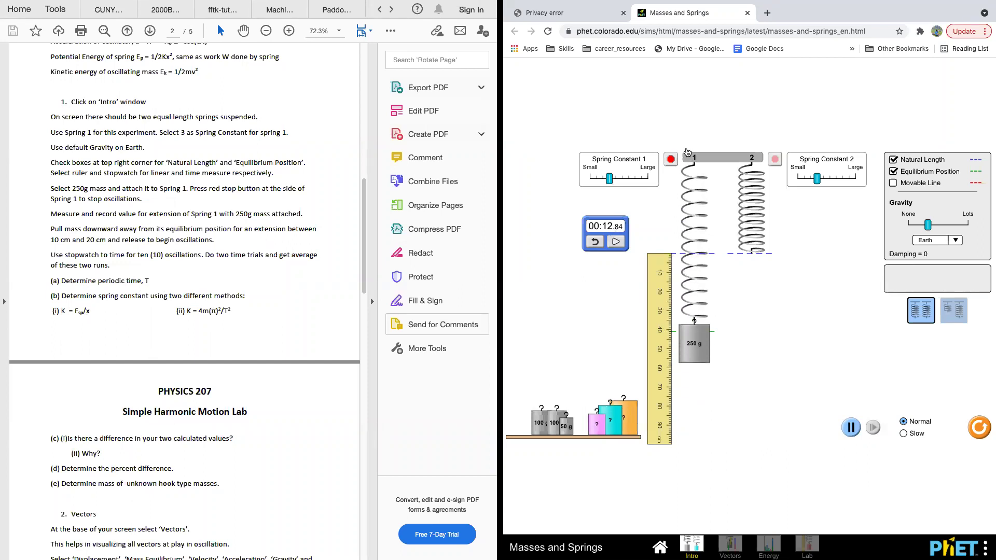
left_click(670, 161)
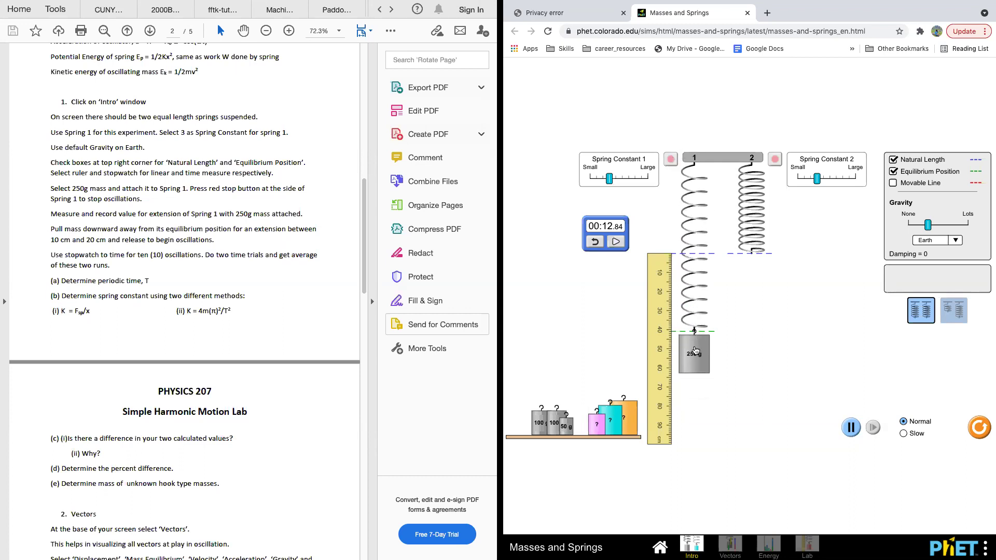
Set the 250 g mass oscillating again by pulling it below equilibrium, and show the Movable Line.
left_click_drag(696, 344, 700, 381)
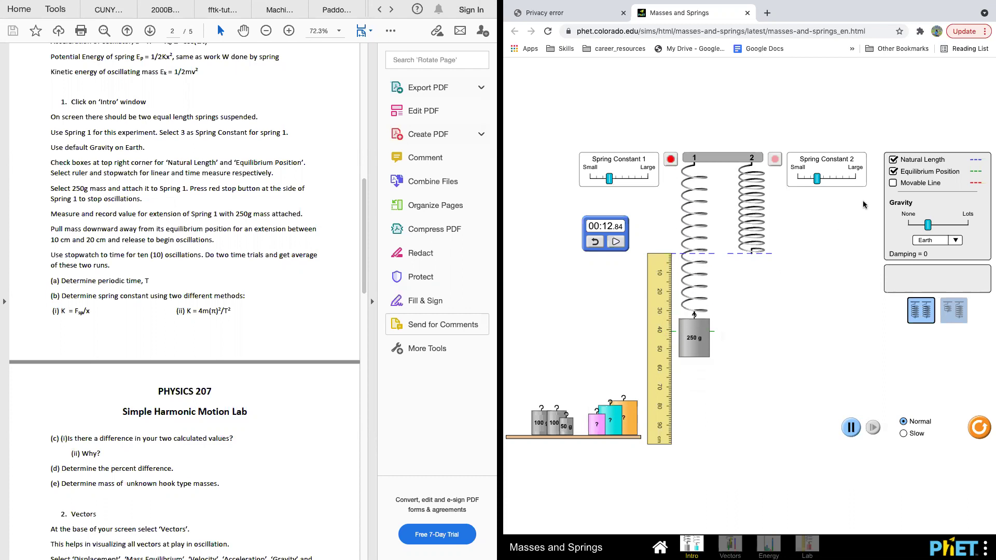
left_click(893, 183)
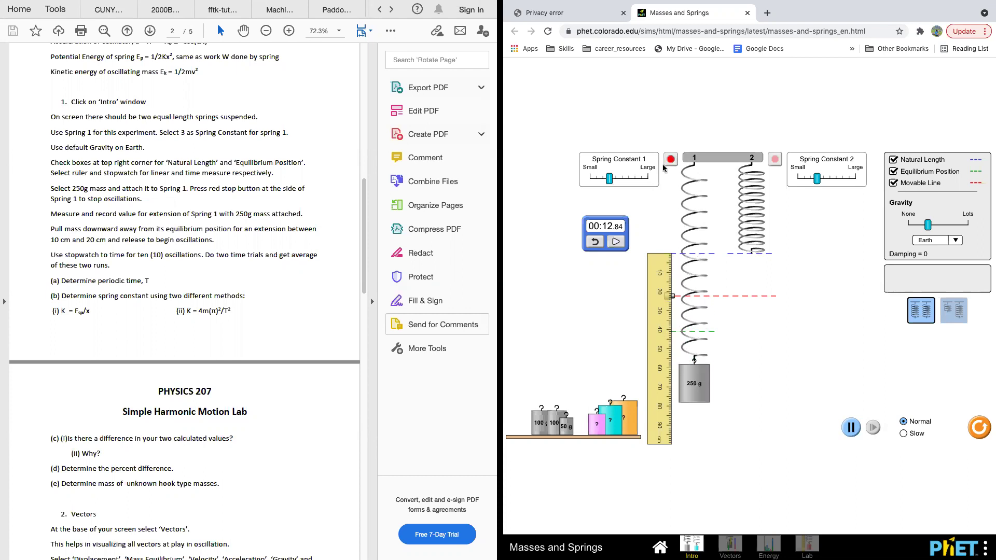
left_click(691, 300)
left_click_drag(692, 343, 694, 409)
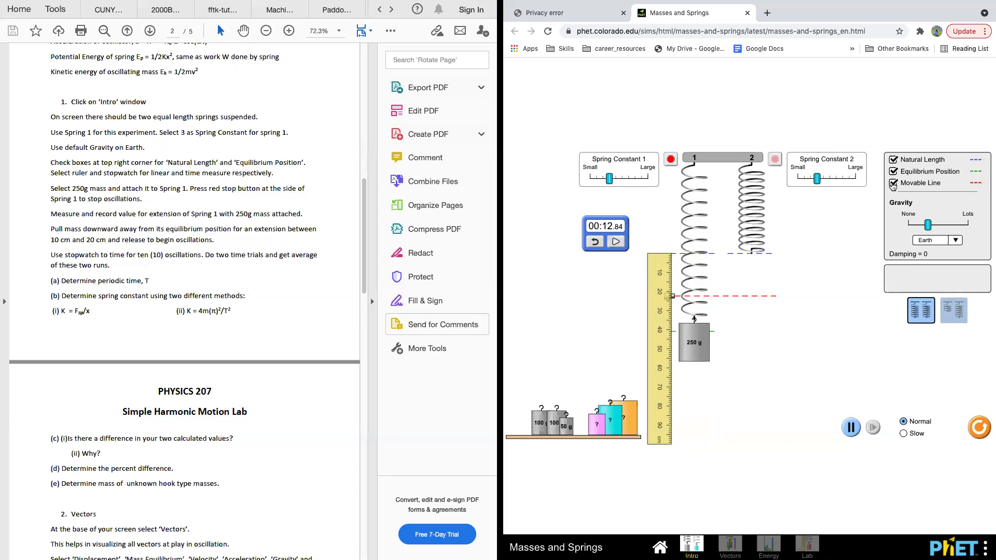
Hide the Movable Line and stop the 250 g mass oscillating on Spring 1.
left_click(893, 184)
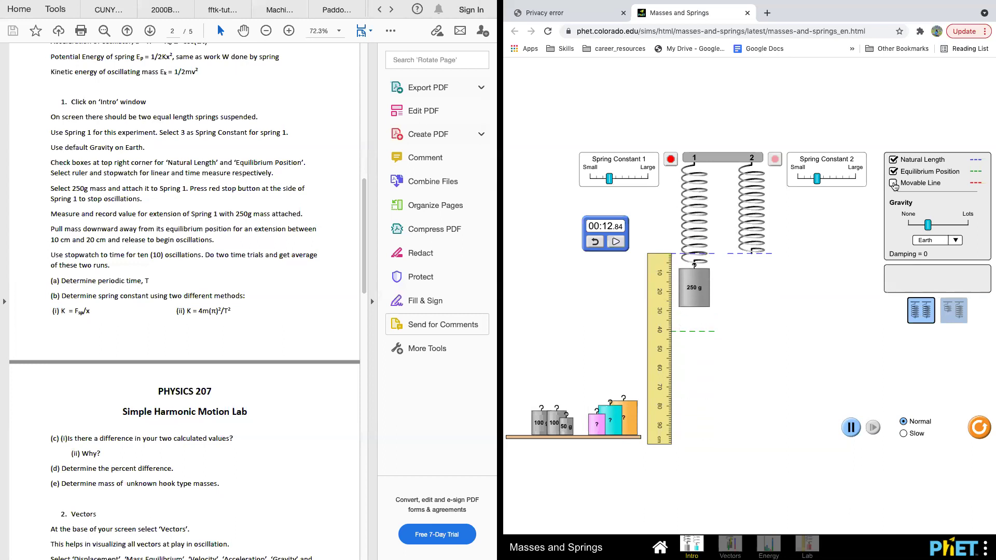
left_click(669, 163)
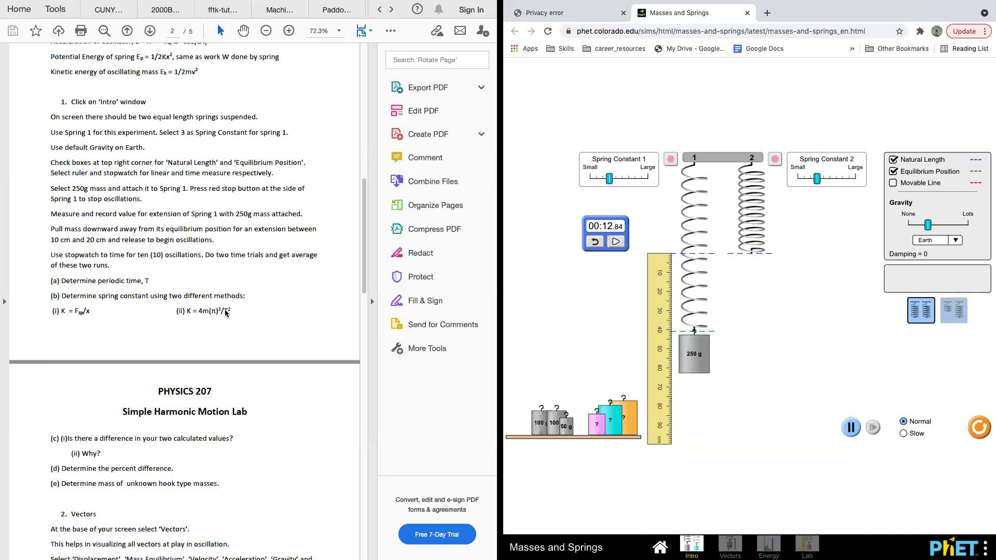
Set the 250 g mass oscillating from below equilibrium, stop it, and release it again from about 20 cm below equilibrium.
left_click_drag(688, 356, 688, 406)
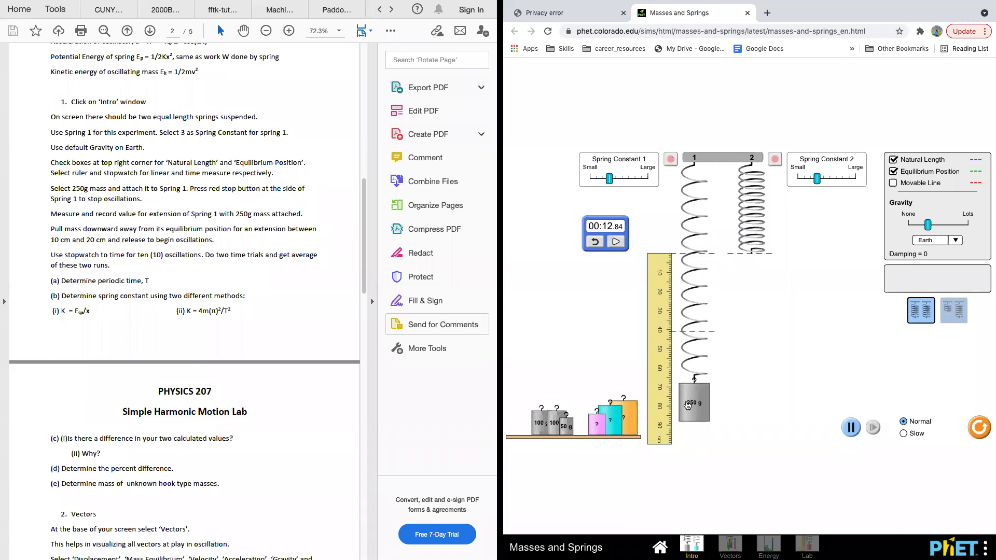
left_click_drag(687, 405, 688, 404)
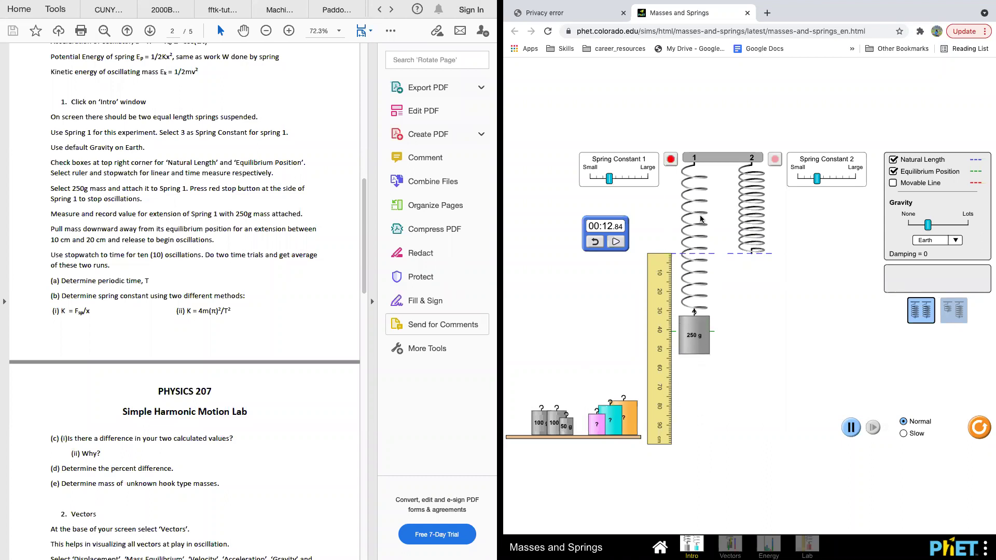
left_click(671, 161)
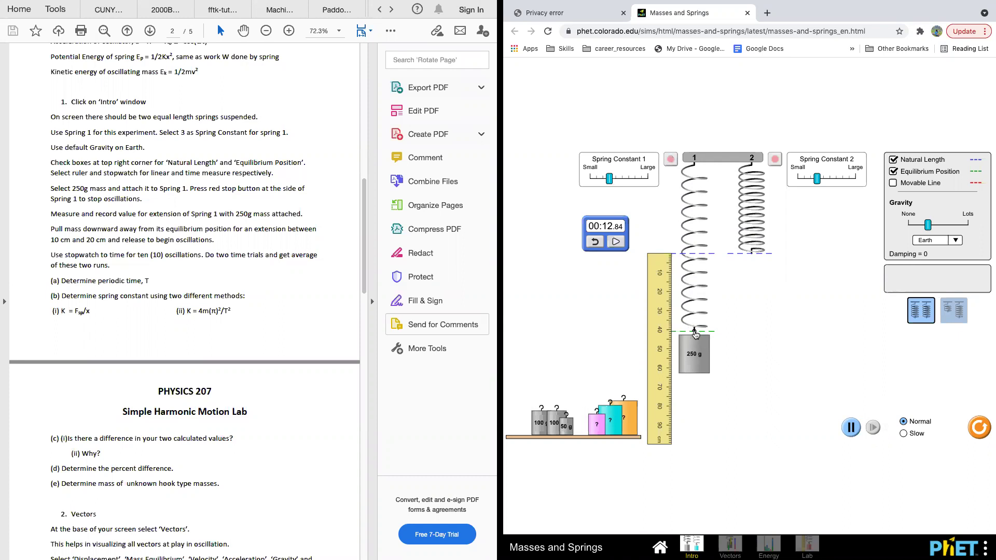
left_click_drag(694, 354, 694, 390)
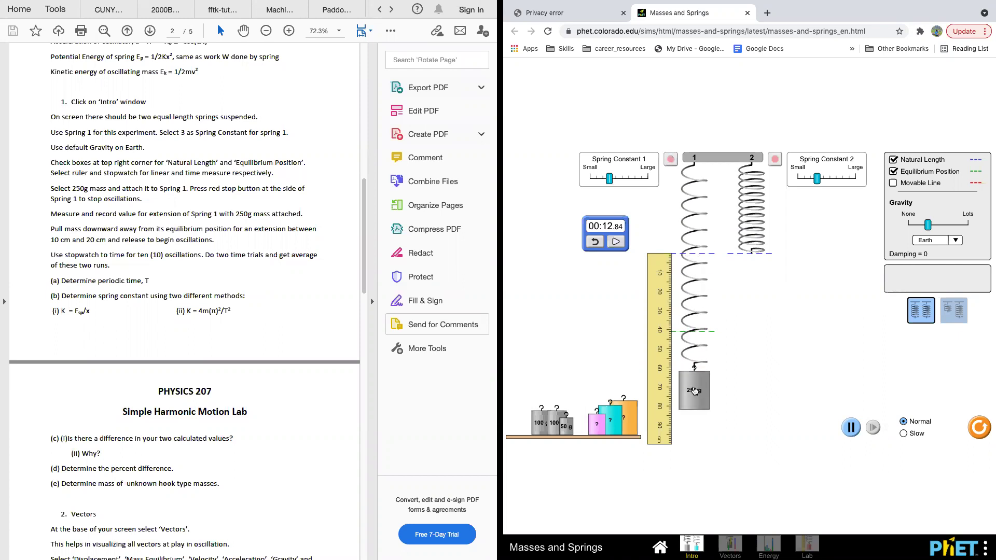
left_click_drag(694, 390, 692, 388)
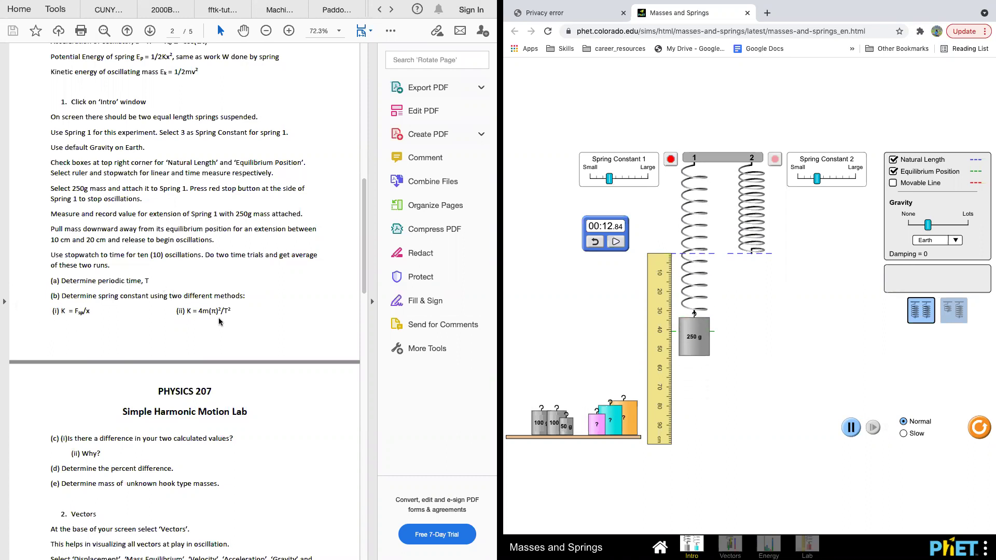
Review the lab sheet's SHM formulas, the two spring constant methods, and the questions on percent difference, unknown masses and vectors.
scroll(217, 313, "up", 3)
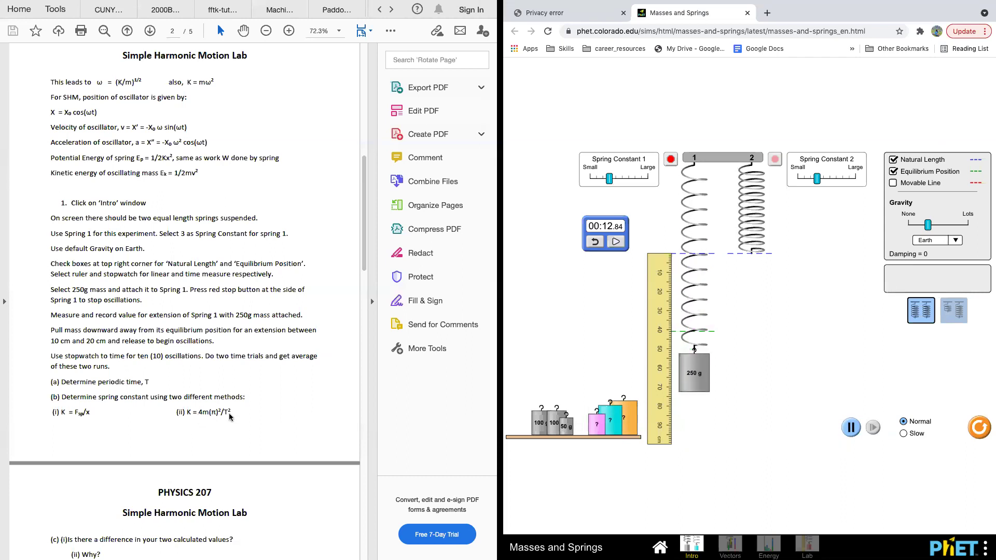
scroll(226, 298, "up", 5)
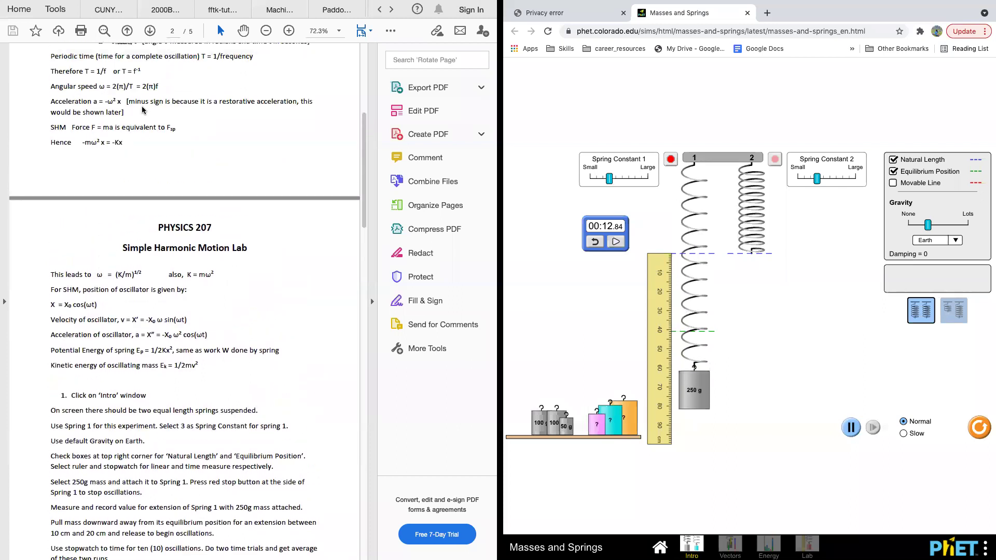
scroll(144, 135, "up", 3)
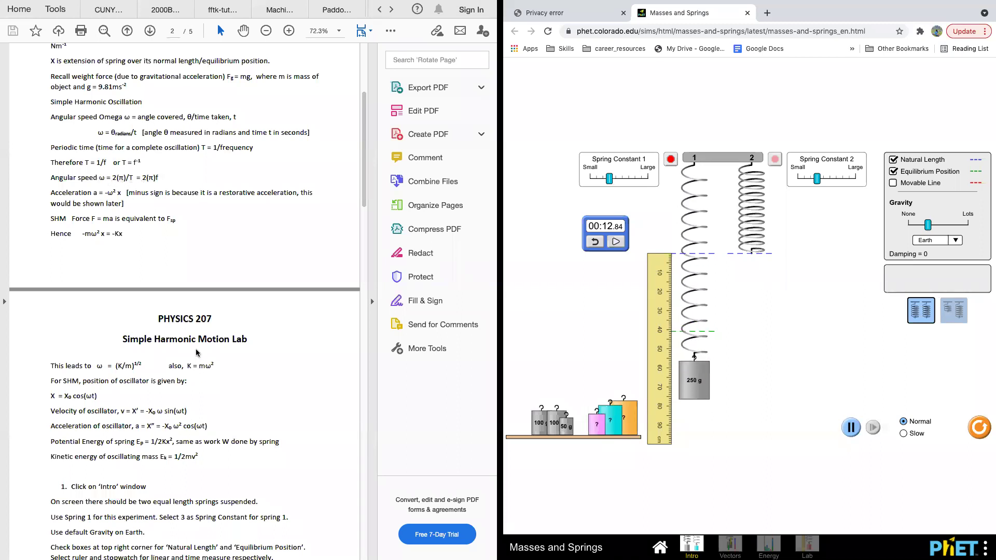
scroll(200, 372, "down", 4)
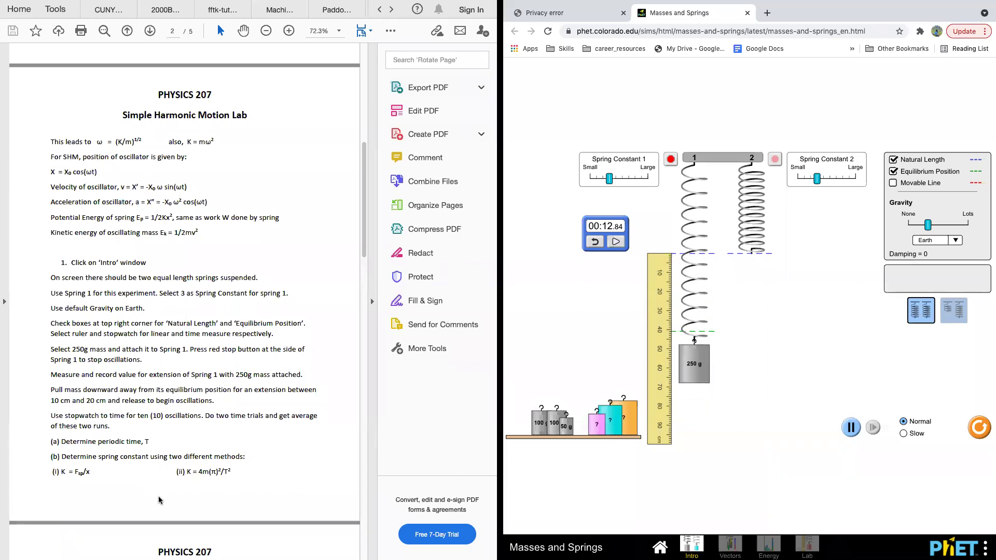
scroll(160, 500, "down", 10)
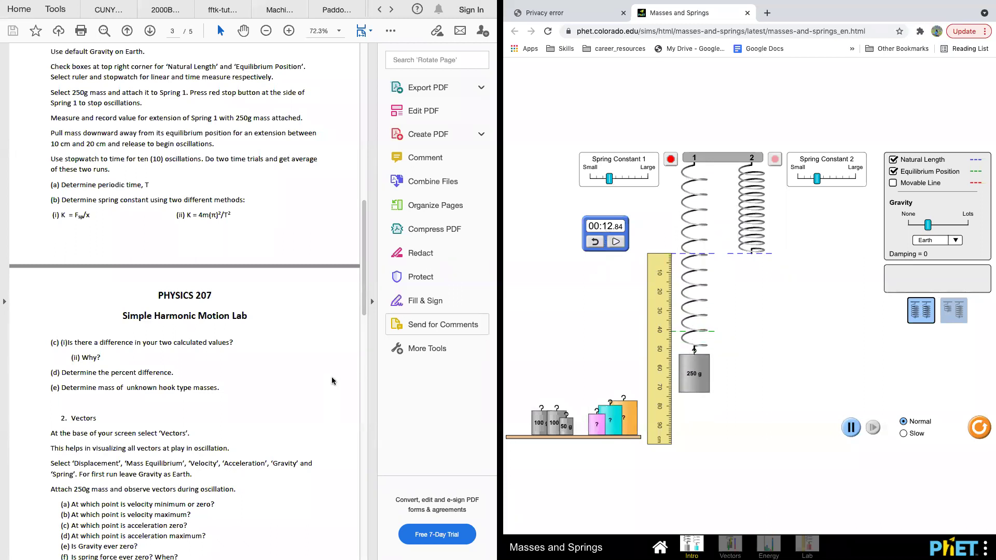
scroll(312, 417, "down", 3)
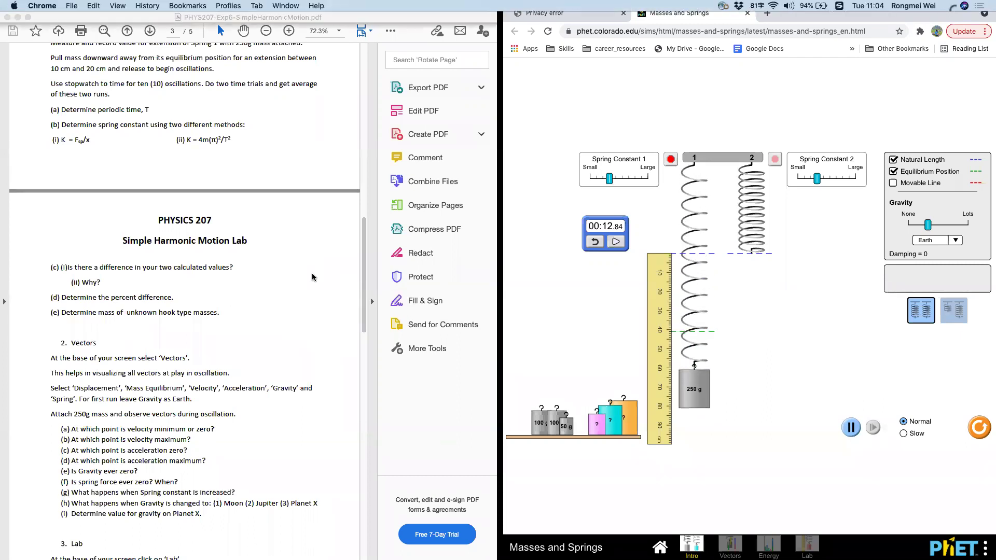
scroll(269, 316, "down", 5)
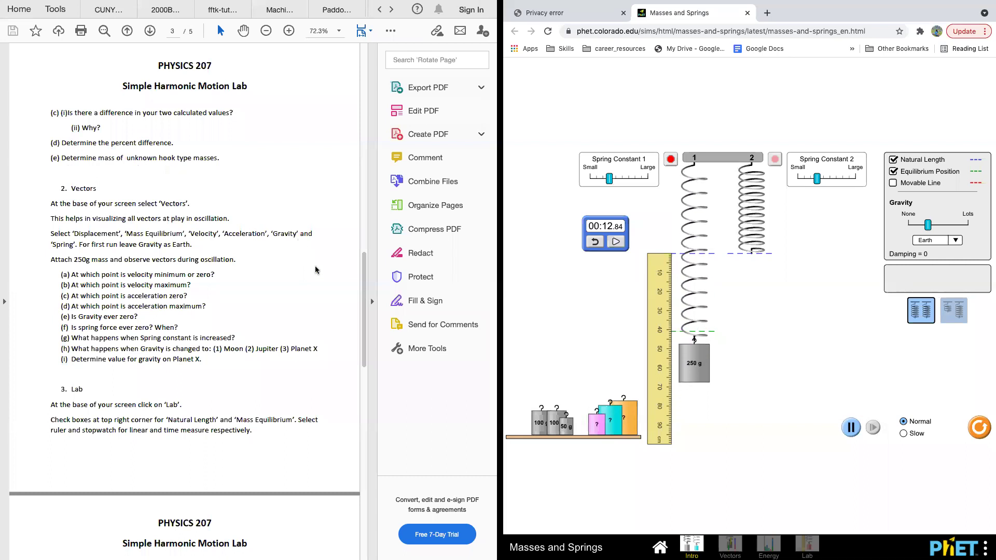
scroll(200, 87, "up", 2)
scroll(200, 85, "up", 2)
right_click(200, 83)
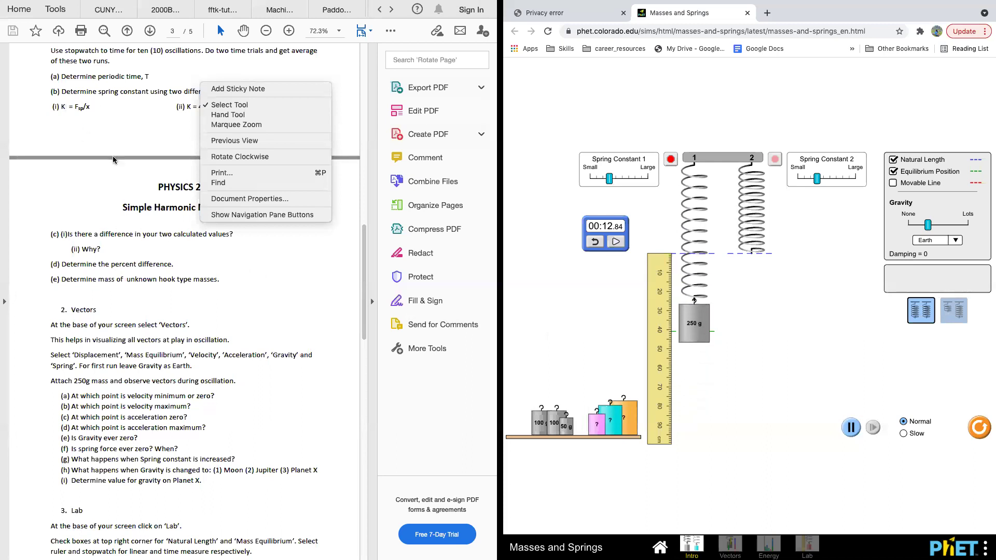
Stop the 250 g mass, return it to the shelf, and hang the orange unknown mass on Spring 1.
left_click(673, 163)
left_click_drag(694, 358, 525, 431)
left_click_drag(629, 419, 711, 283)
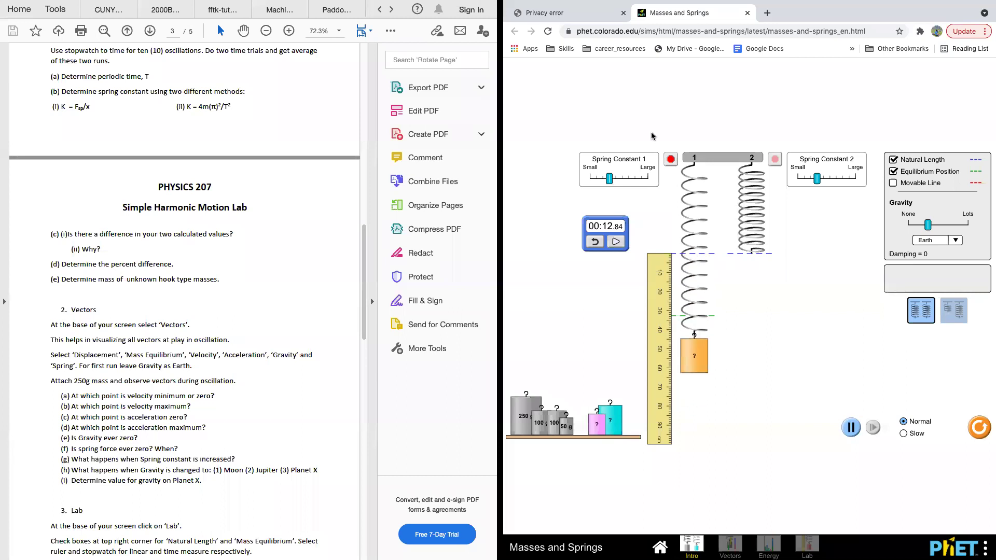
Write the text annotation "f = mg=kx" in the empty area beside the springs.
mouse_move(481, 30)
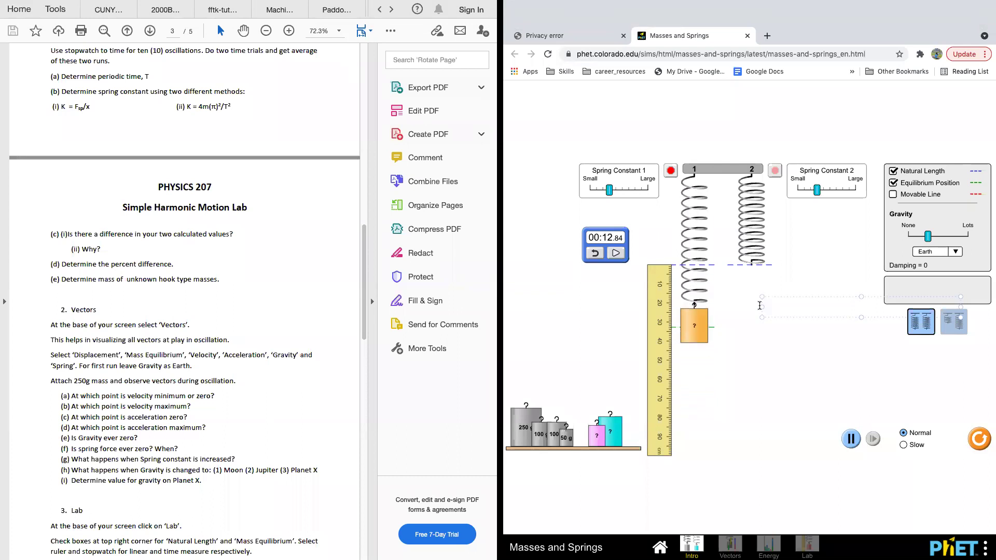
type("f")
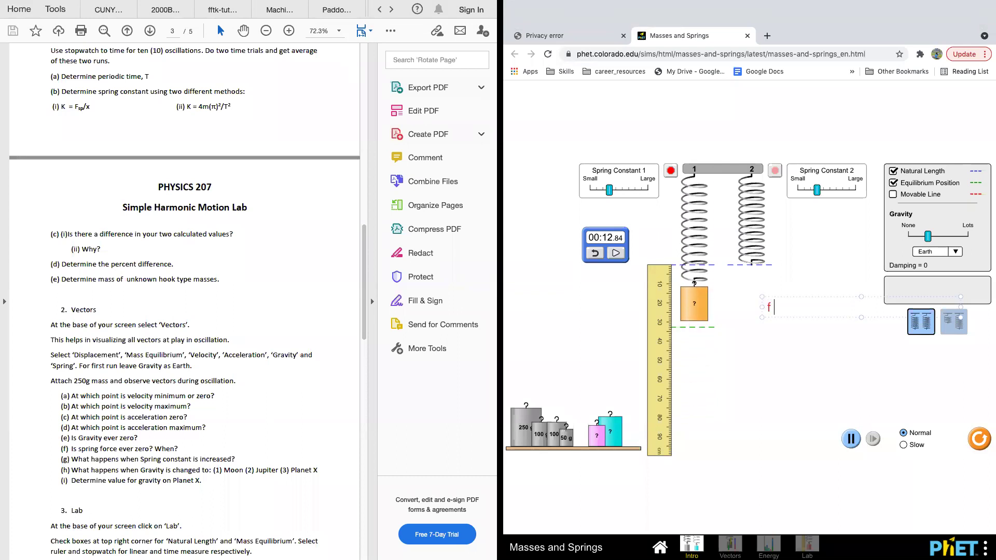
type(" = mg")
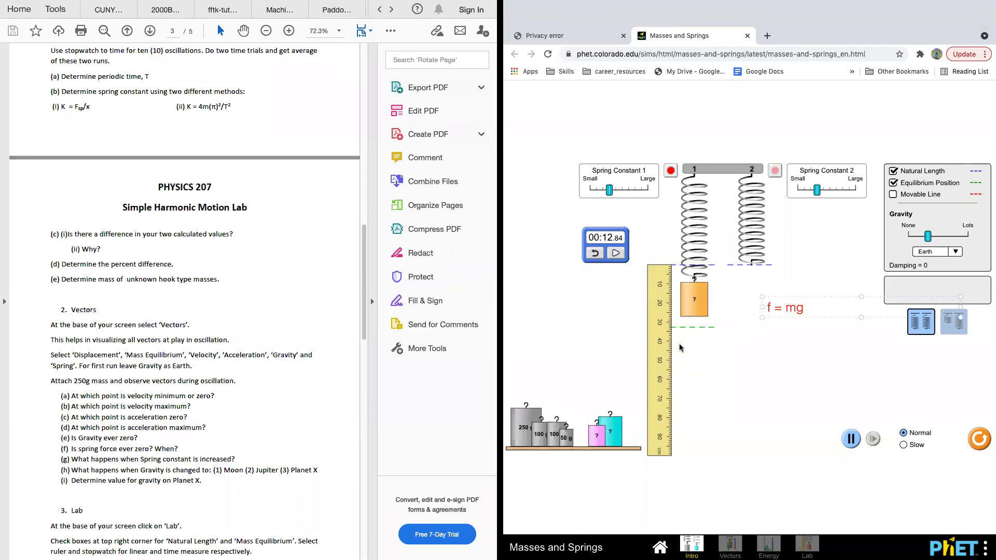
type("=kx")
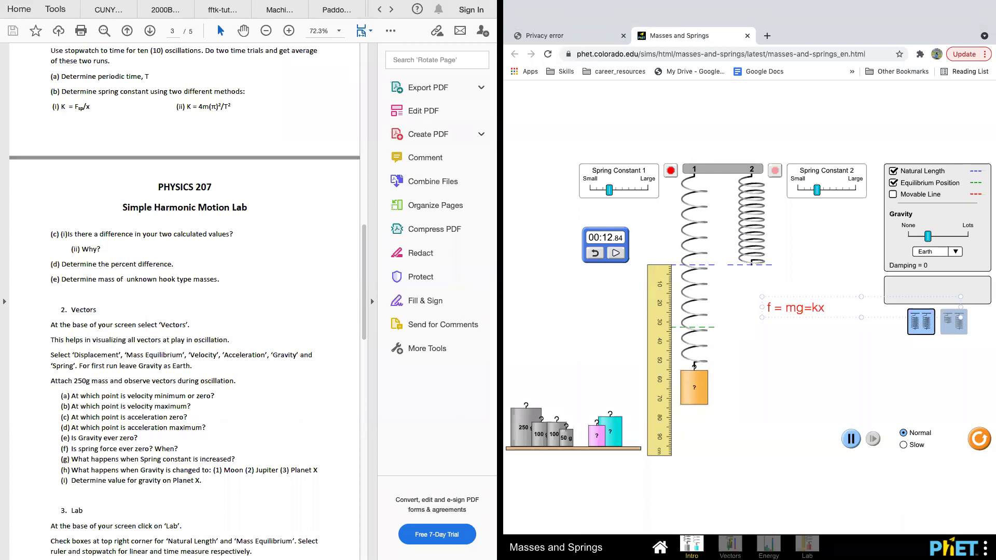
type("=")
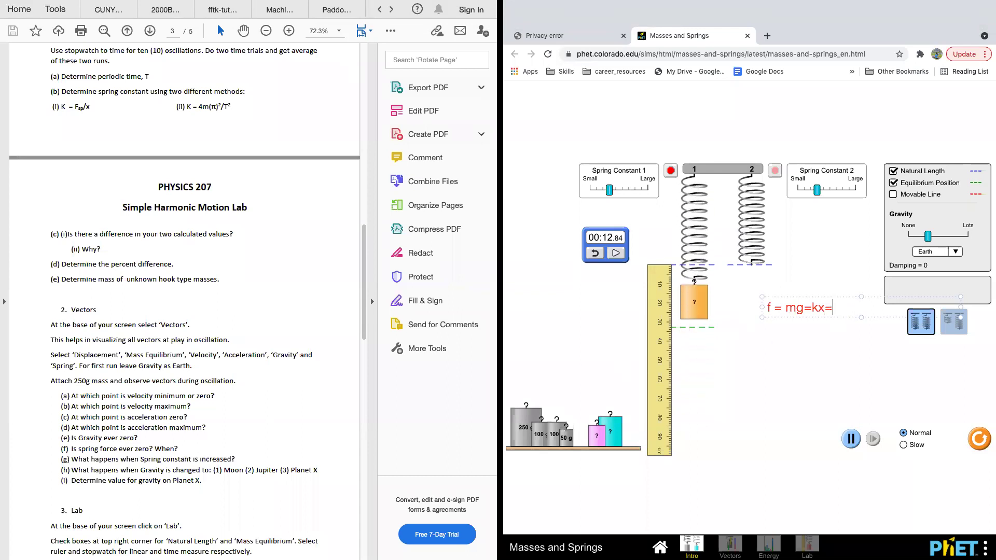
key("BackSpace")
Add the orange mass's spring extension as "x =33cm" on a new line under the force equation annotation.
key("Return")
type("x")
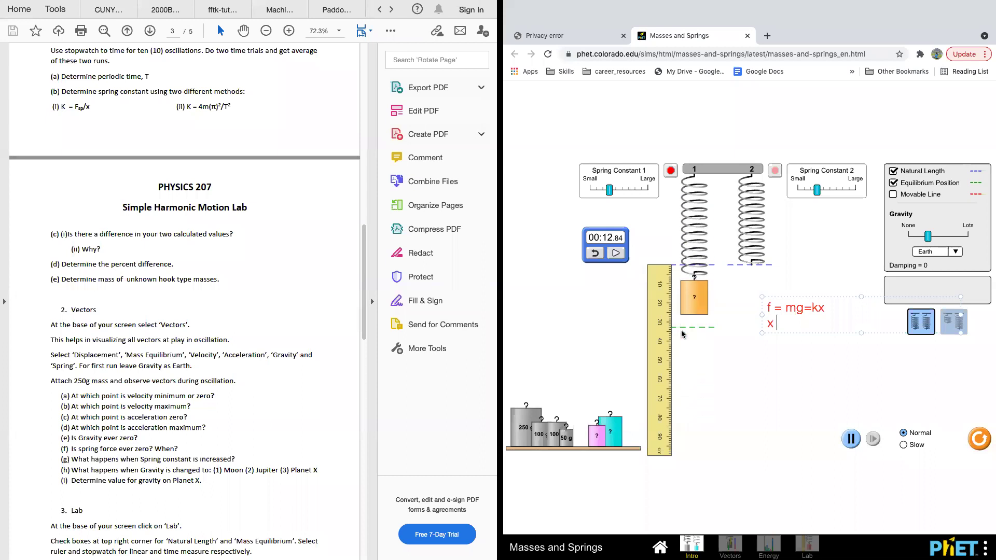
type("=34")
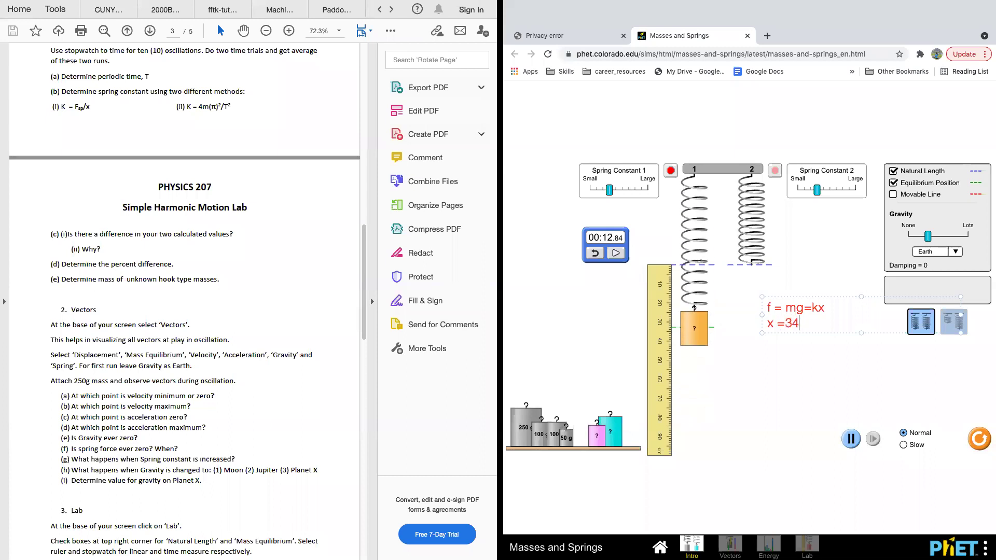
key("BackSpace")
type("3cm")
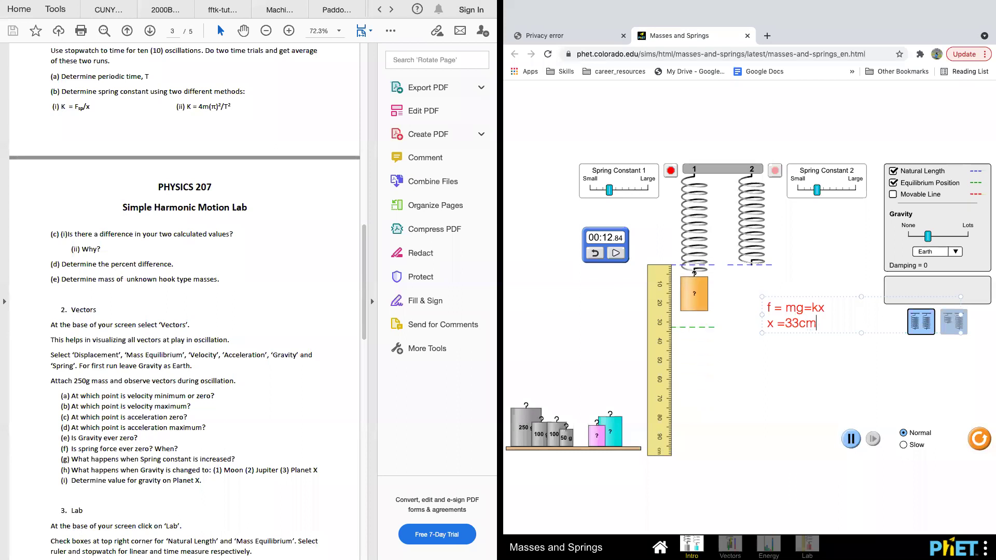
key("Return")
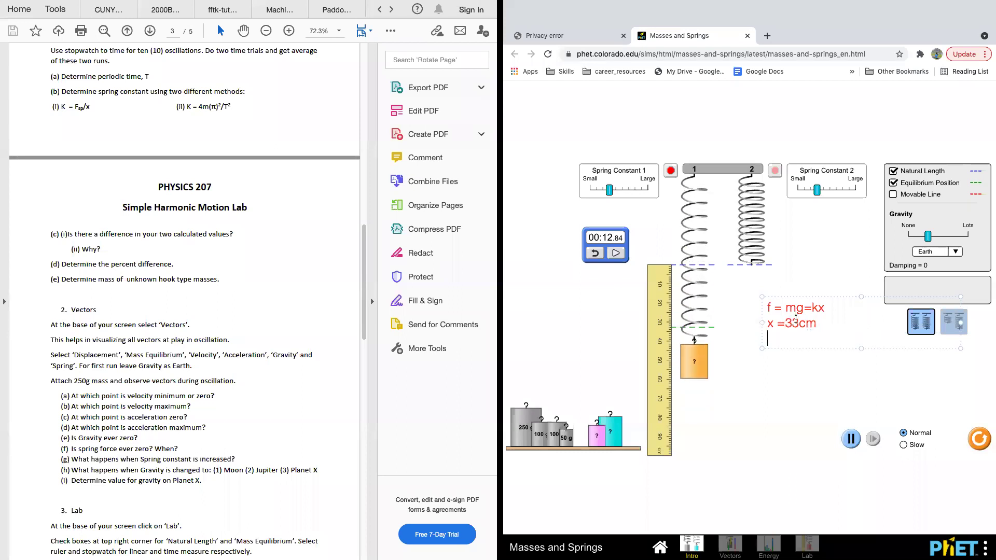
Leave the text annotation and clear the on-screen annotations.
left_click(795, 310)
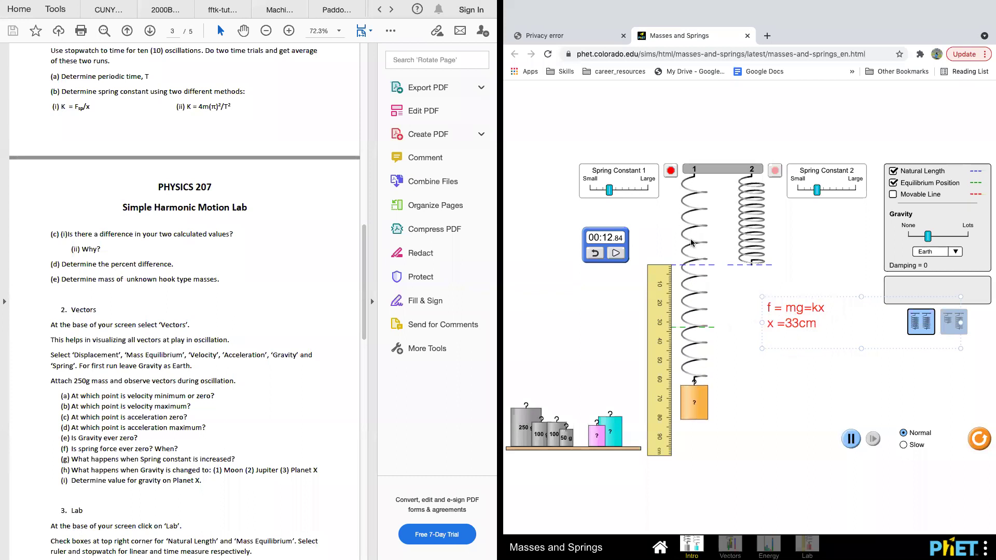
left_click(676, 172)
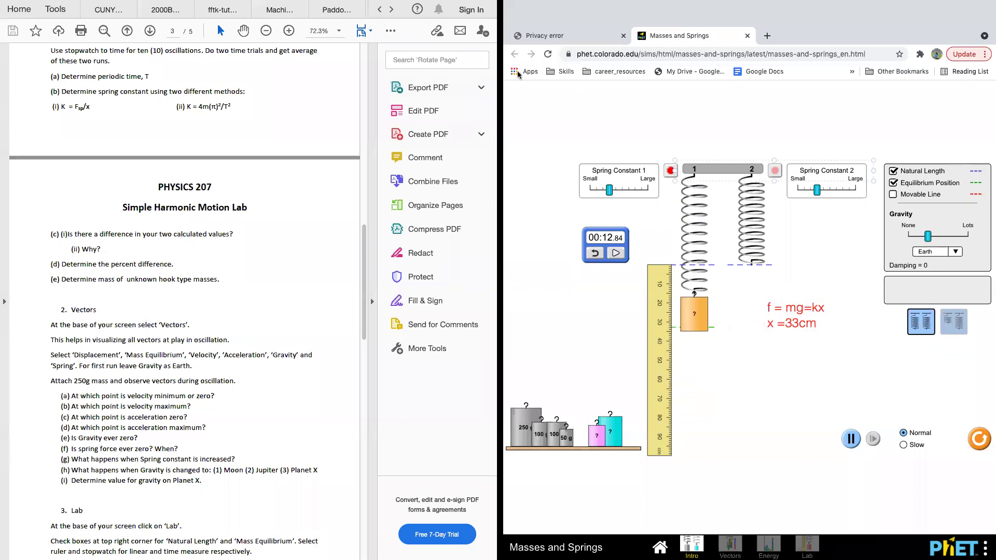
key("Escape")
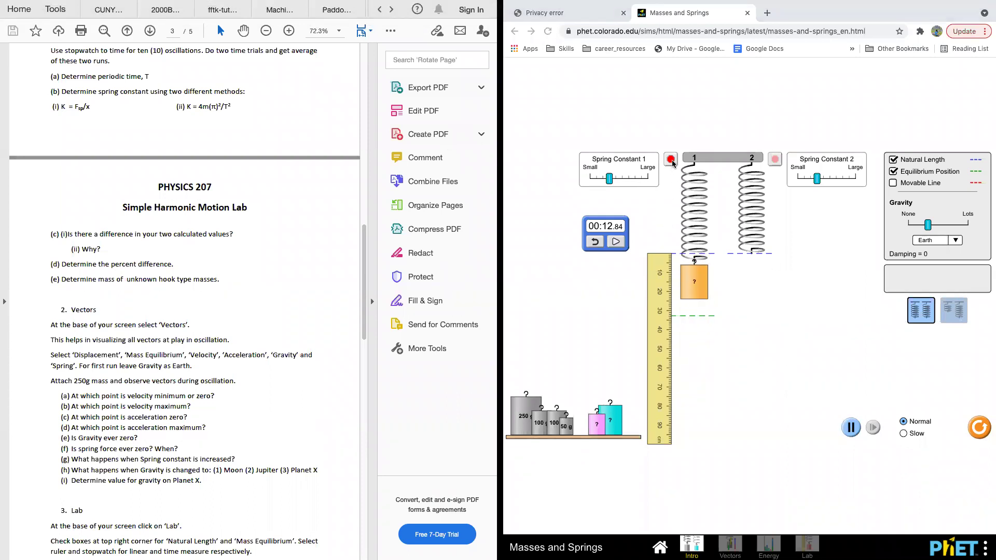
Stop the oscillating orange unknown mass and return it from Spring 1 to the shelf.
left_click(670, 160)
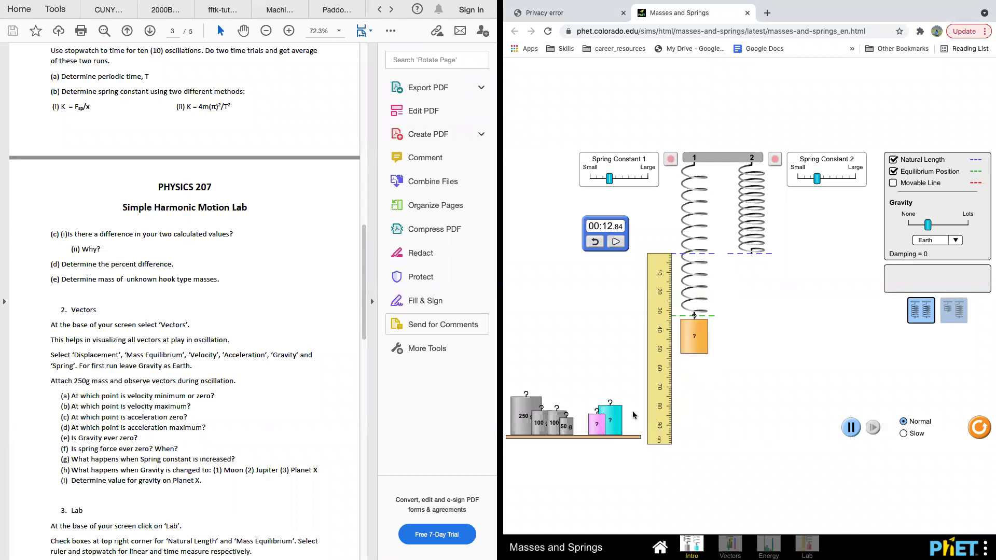
left_click_drag(688, 356, 625, 433)
Bring the lab sheet's Vectors section into view and switch the simulation to its Vectors screen.
scroll(234, 390, "up", 5)
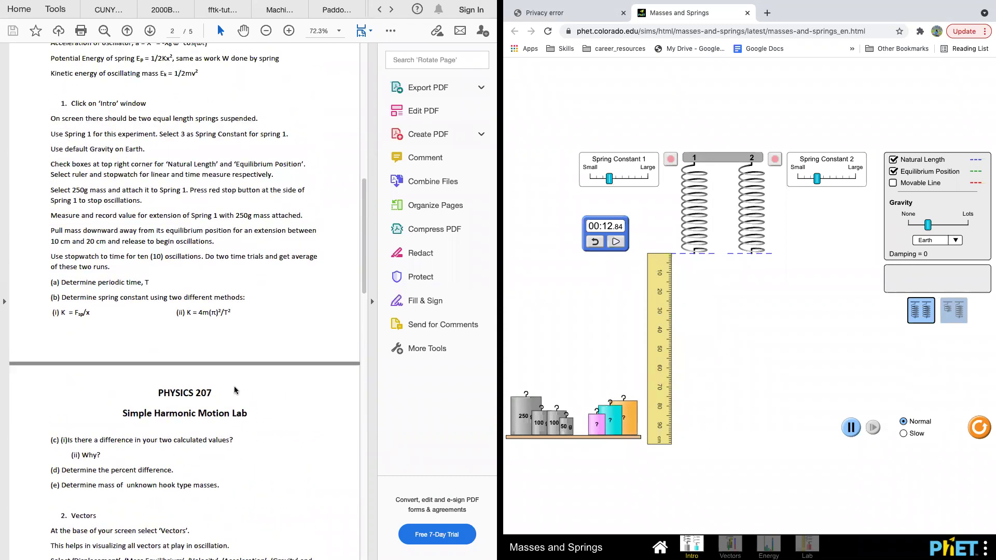
scroll(235, 390, "down", 2)
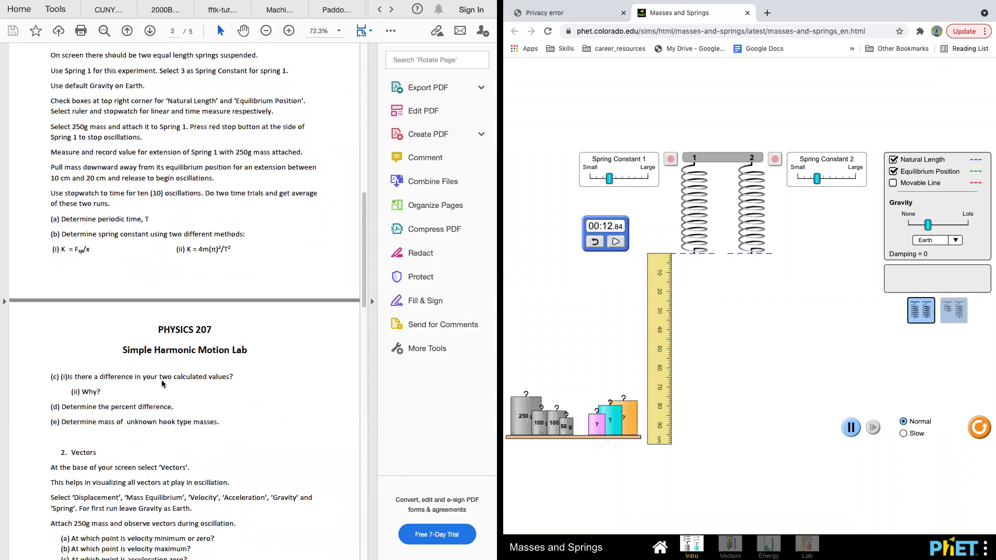
scroll(163, 383, "down", 7)
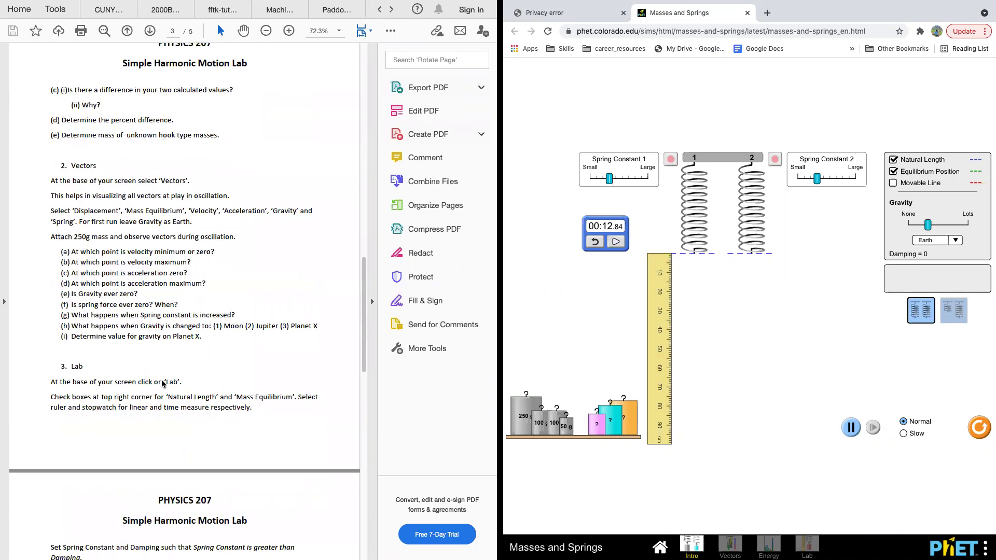
scroll(163, 383, "down", 2)
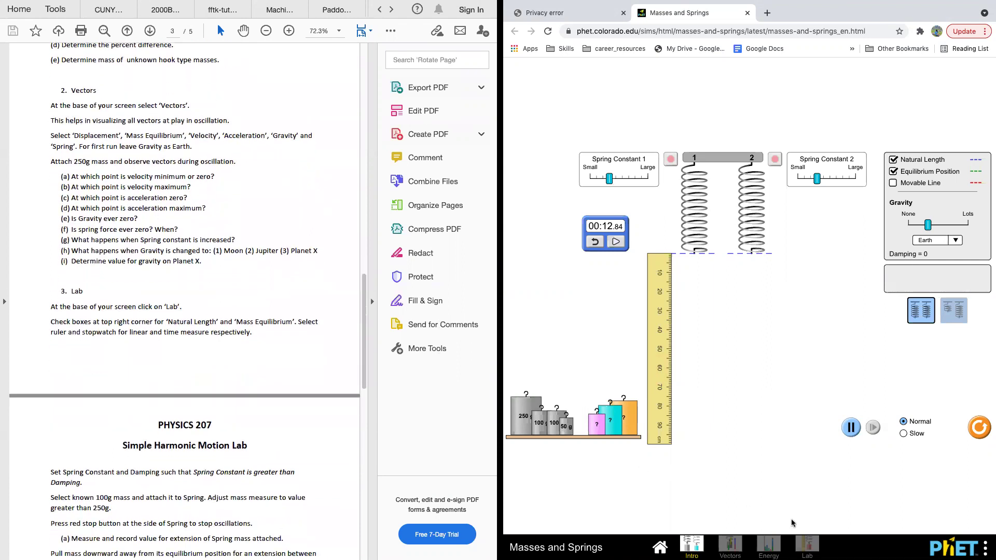
left_click(730, 544)
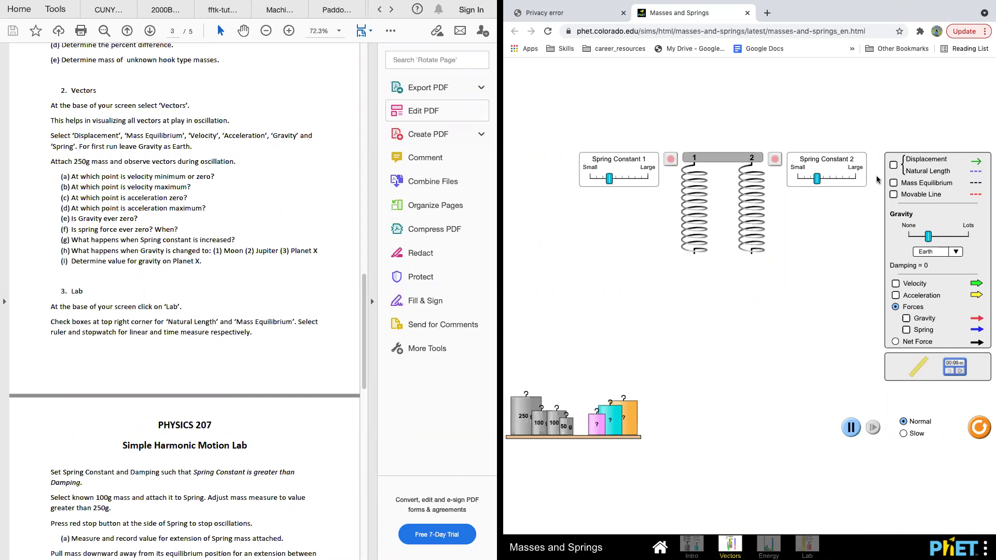
Show the Displacement/Natural Length and Mass Equilibrium indicators, leave the Movable Line hidden, and hang the 250 g mass on Spring 1.
left_click(893, 166)
left_click(896, 186)
left_click(893, 195)
left_click(893, 195)
left_click_drag(524, 402, 676, 270)
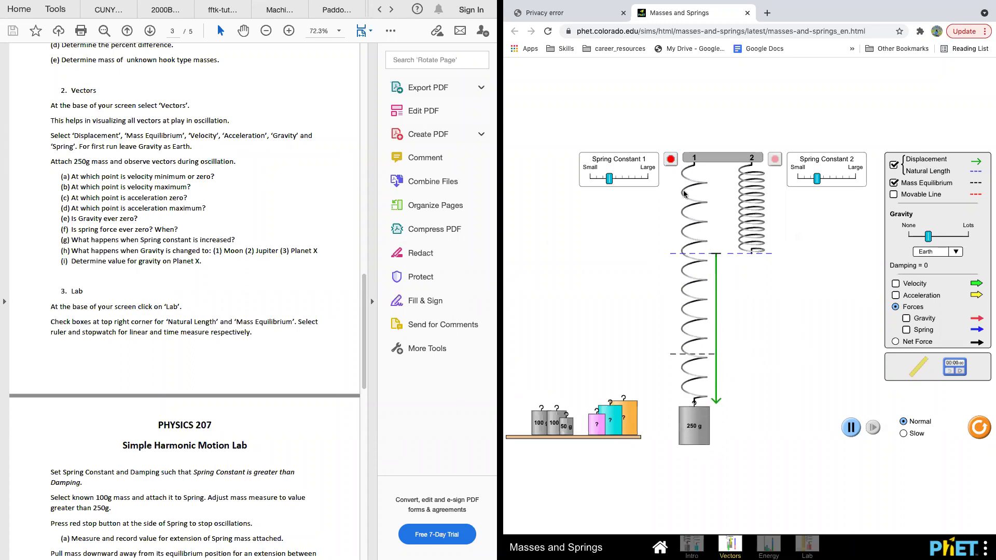
Stop the oscillating 250 g mass on Spring 1 and show the Velocity vector.
left_click(671, 159)
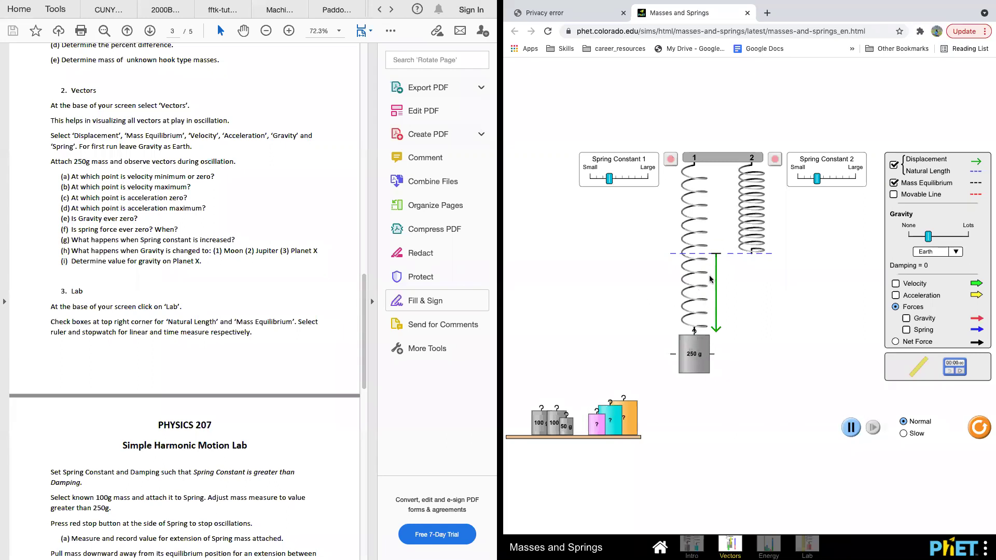
left_click(896, 284)
Align the ruler's zero with the natural length line beside Spring 1 and set gravity to Moon.
left_click(956, 252)
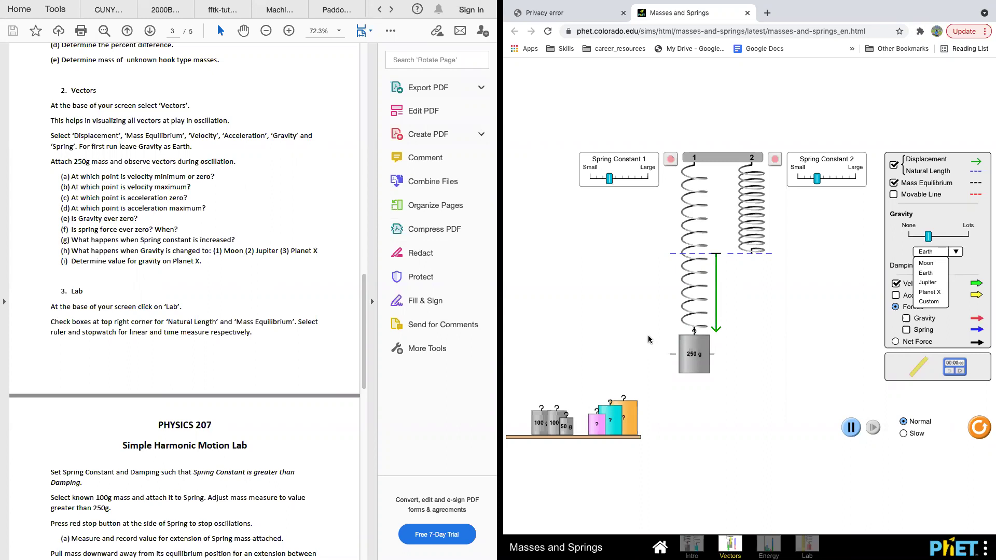
left_click_drag(917, 371, 659, 329)
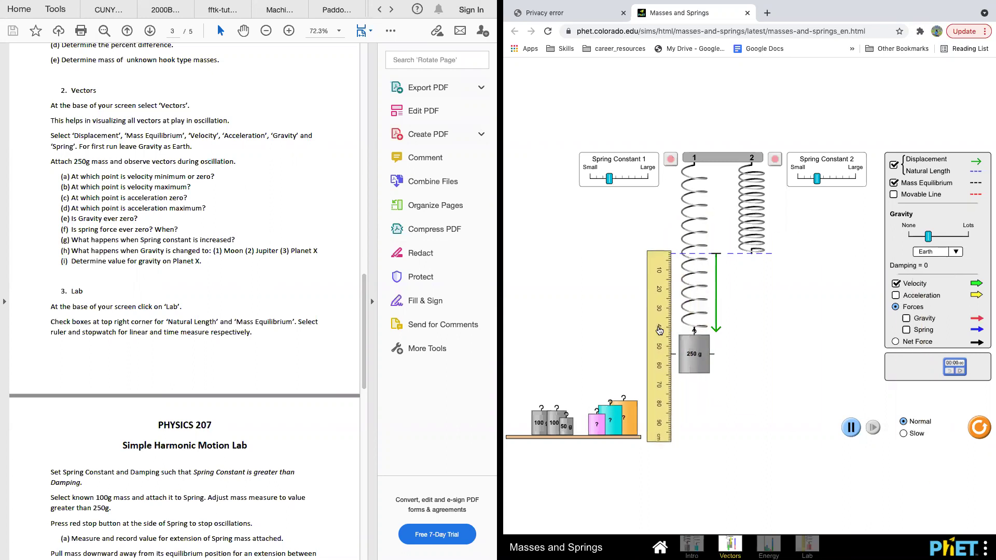
left_click_drag(664, 367, 665, 368)
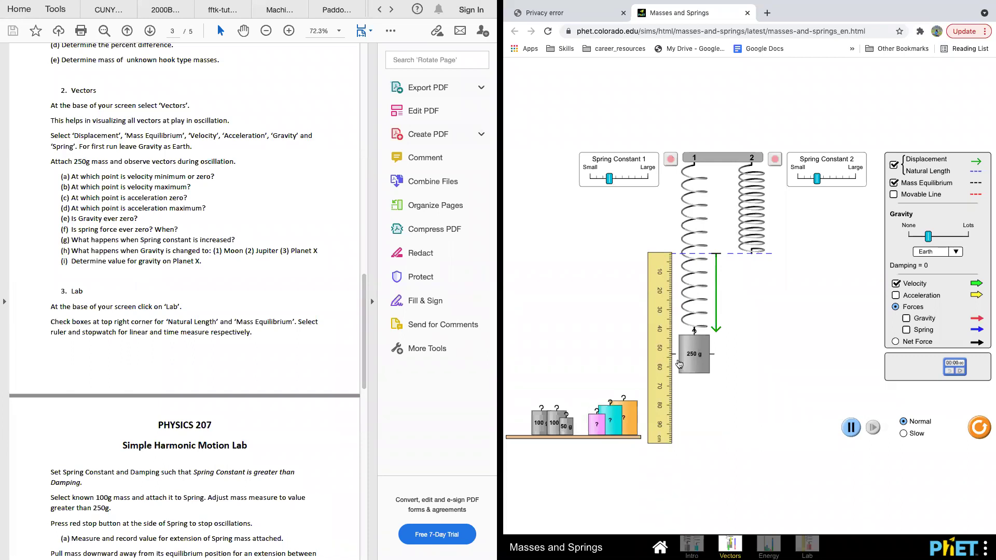
left_click(956, 254)
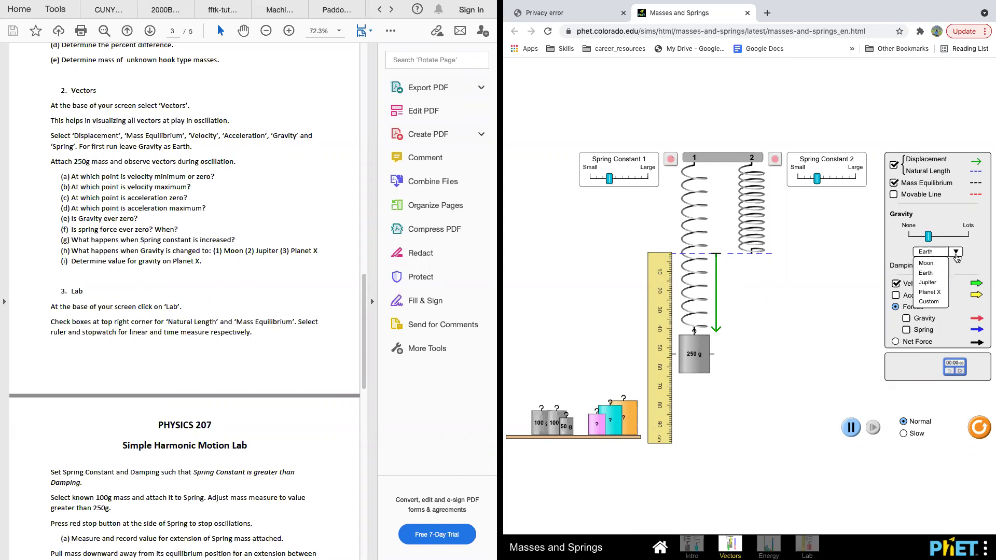
left_click(937, 264)
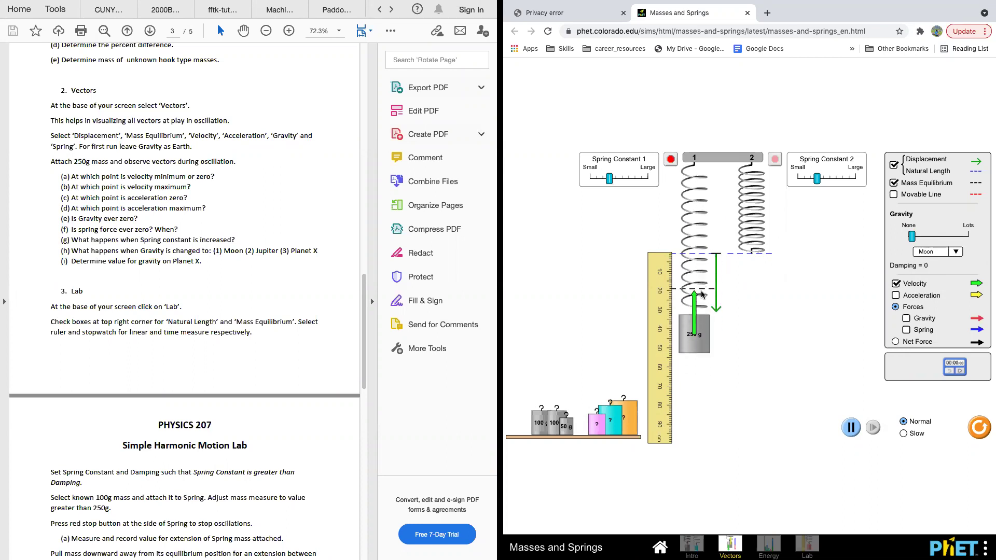
Write the text annotation "f=mg=kx" in the empty area beside Spring 1.
mouse_move(606, 2)
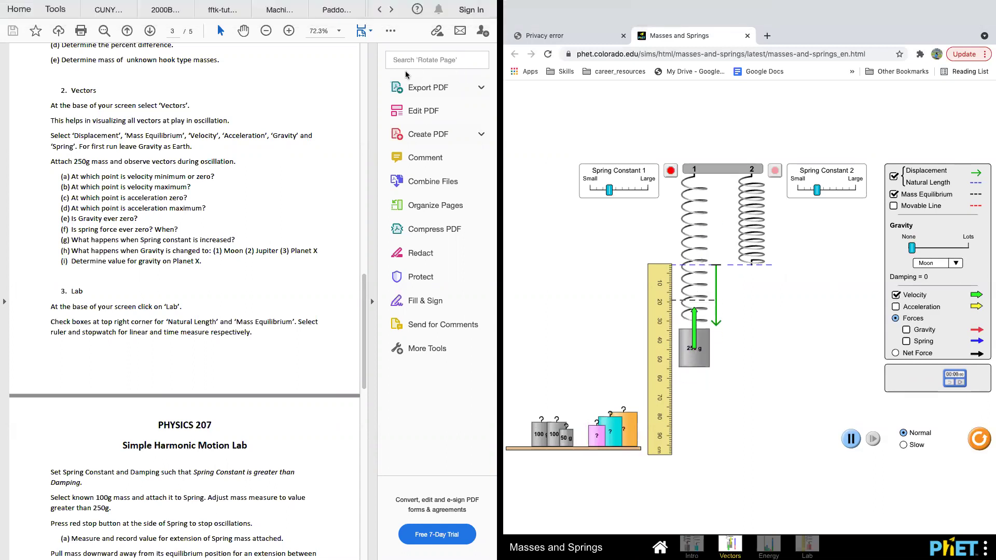
left_click(533, 244)
type("f")
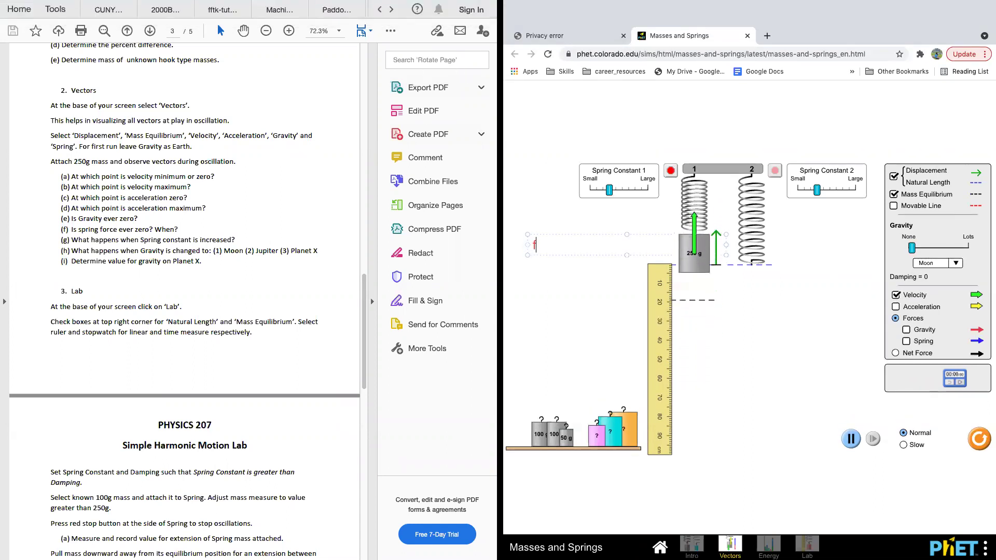
type("=m")
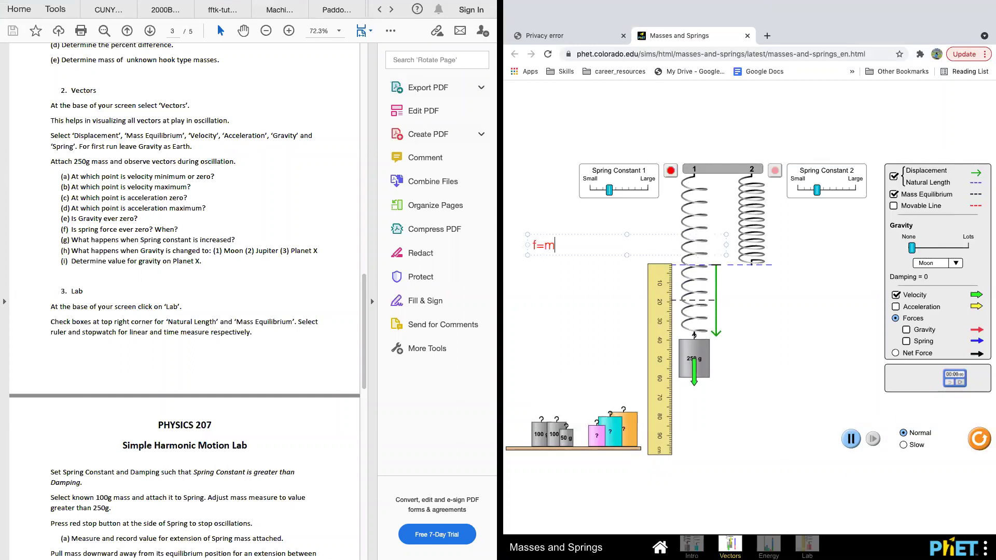
type("g=kx")
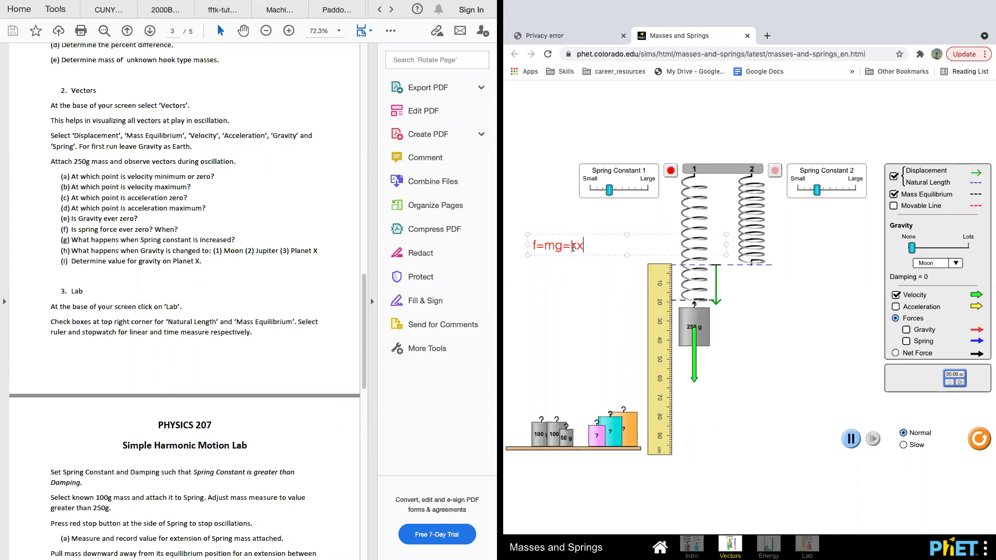
mouse_move(118, 5)
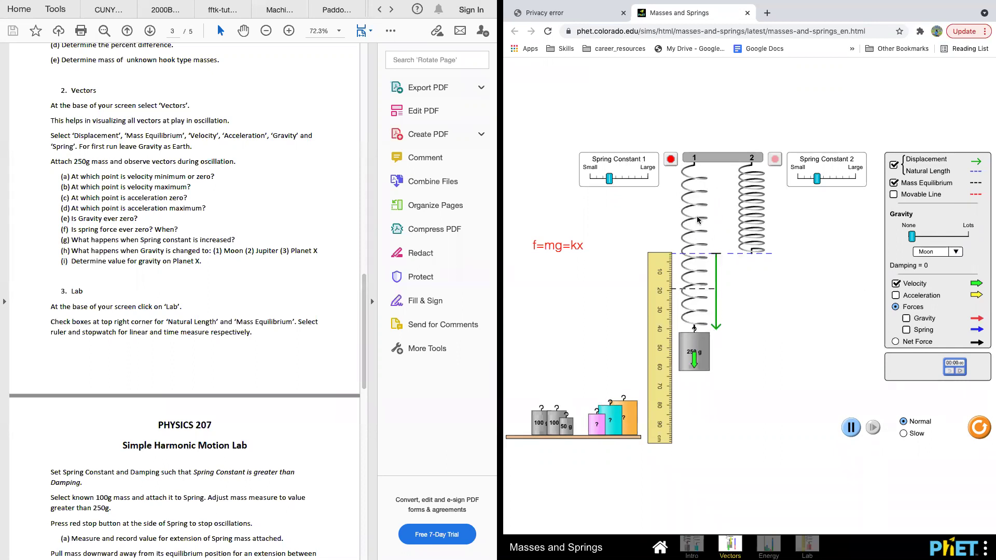
Stop the 250 g mass on Spring 1 and set gravity to Jupiter.
left_click(670, 160)
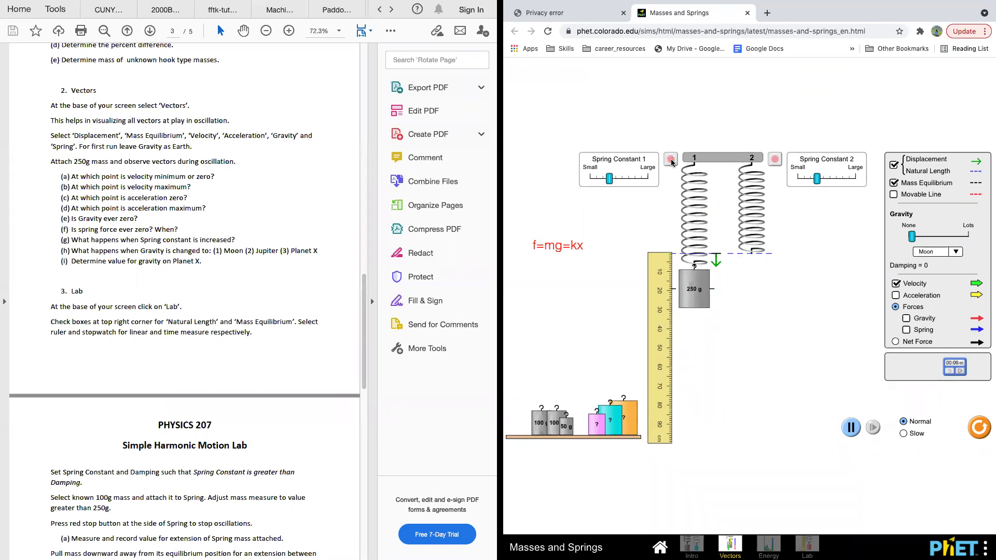
left_click(956, 253)
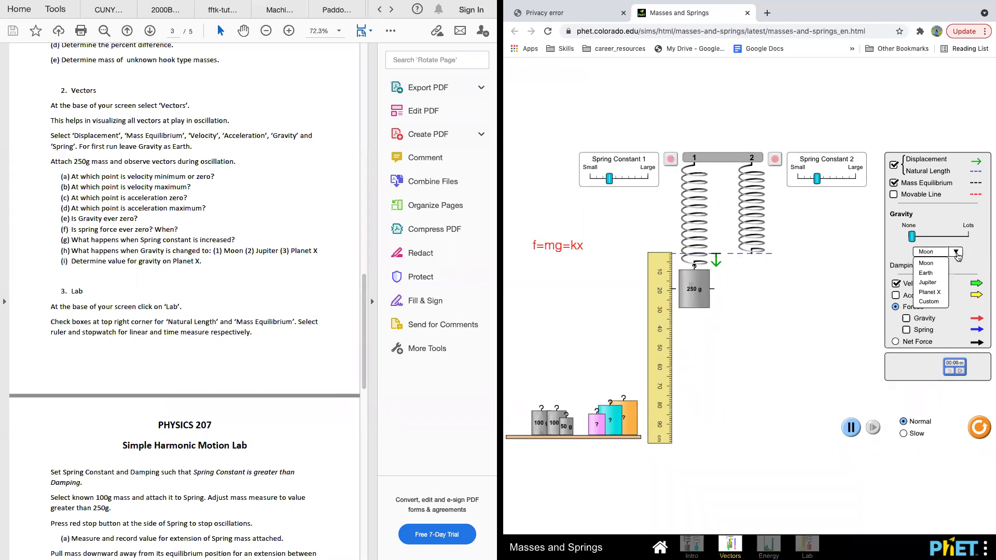
left_click(928, 283)
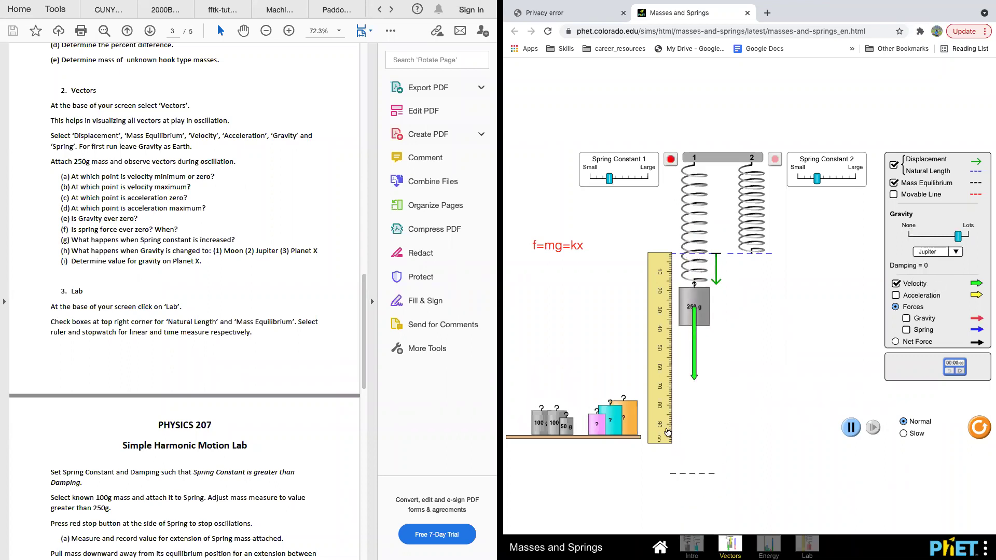
Set gravity to Planet X and stop the 250 g mass at its equilibrium on Spring 1.
left_click(957, 252)
left_click(927, 294)
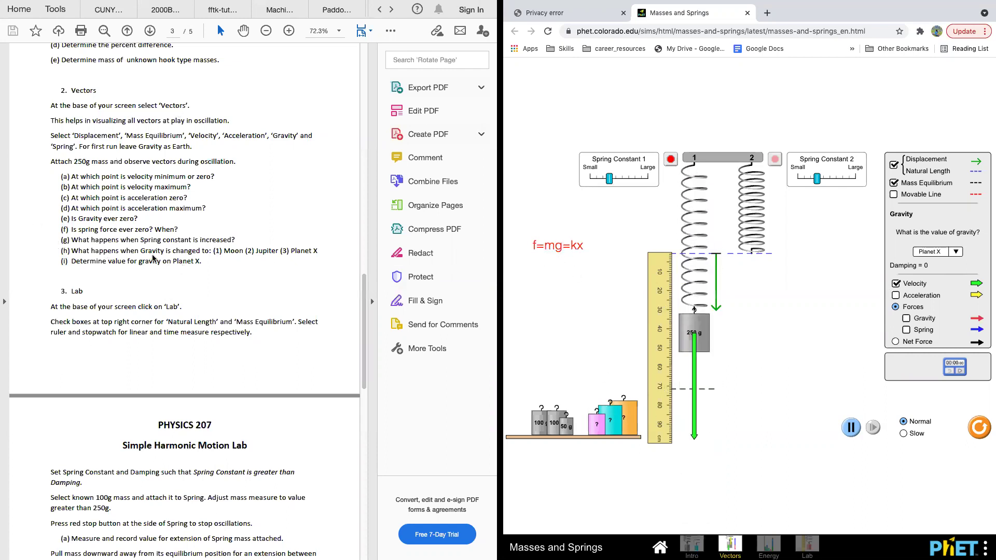
scroll(131, 179, "down", 3)
scroll(131, 178, "down", 6)
scroll(131, 179, "down", 8)
scroll(131, 178, "up", 14)
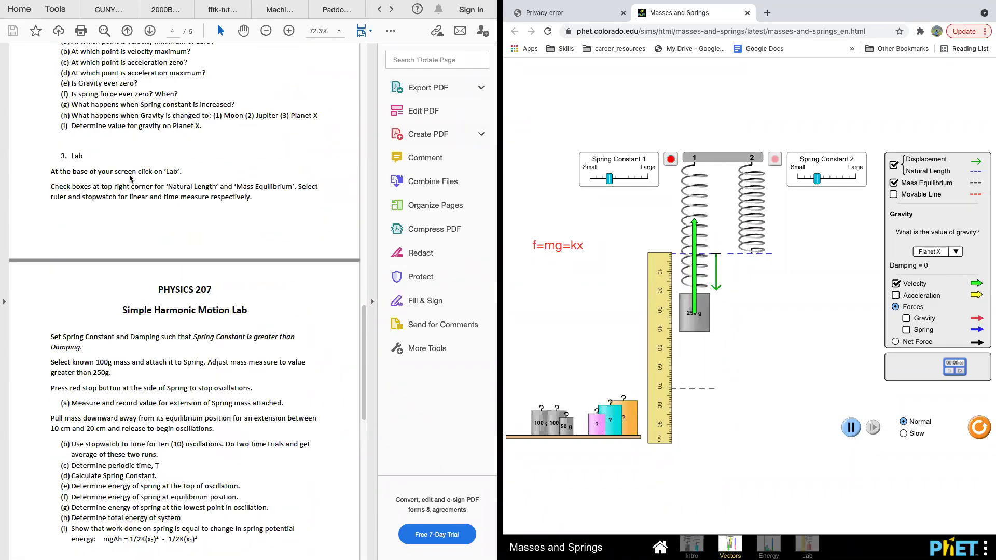
left_click(670, 161)
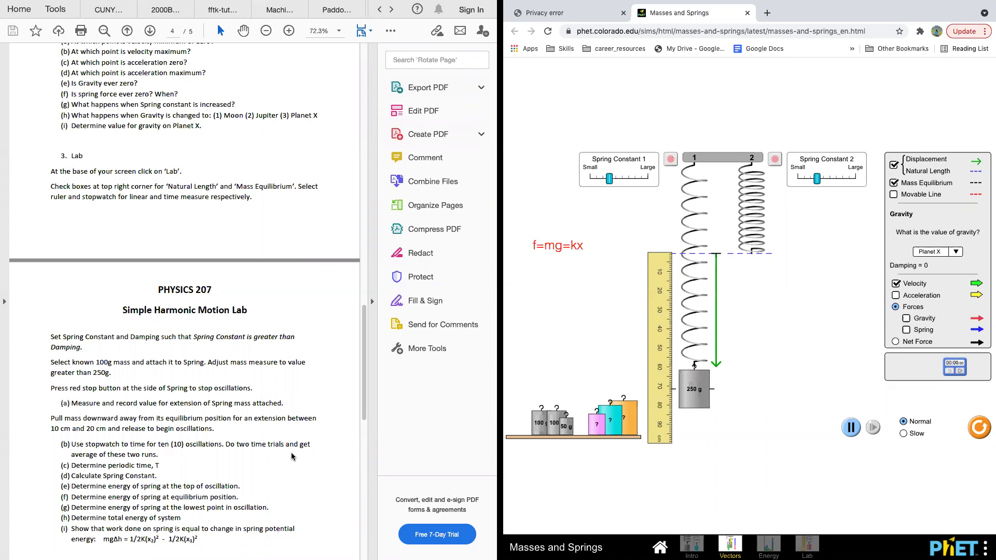
Review the lab sheet's Vectors questions and the Lab section's instructions, including the energy questions and the graphs to plot.
scroll(255, 148, "up", 8)
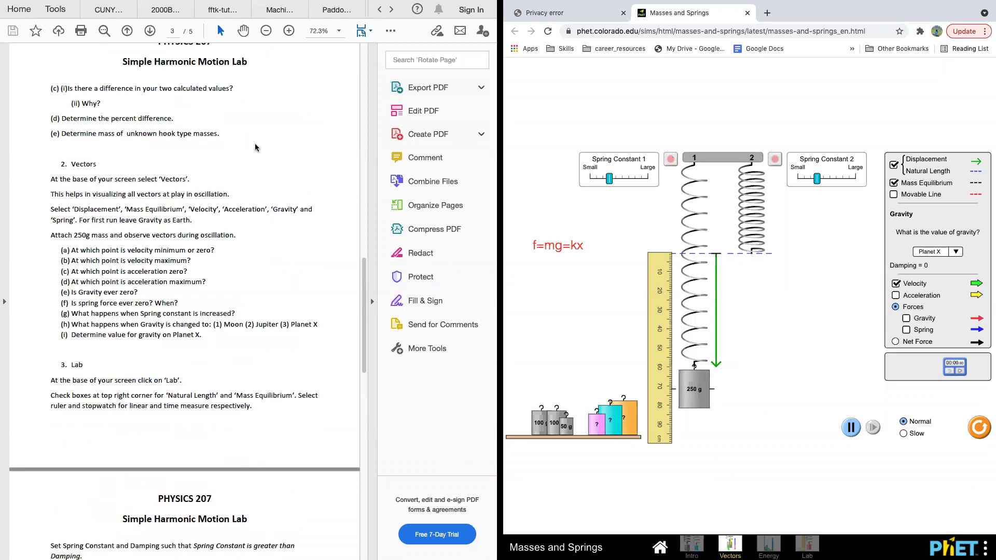
scroll(254, 143, "up", 3)
scroll(254, 143, "down", 3)
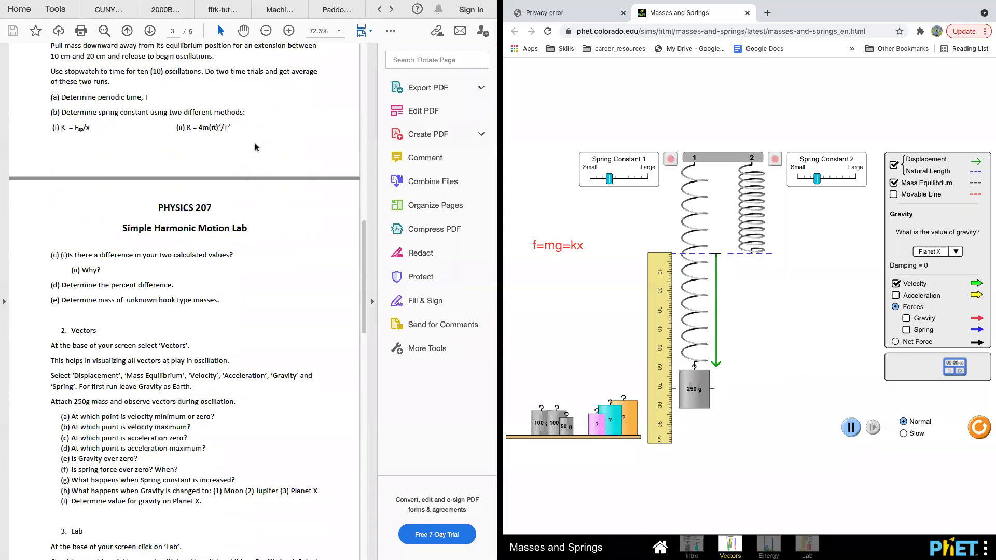
scroll(235, 328, "down", 4)
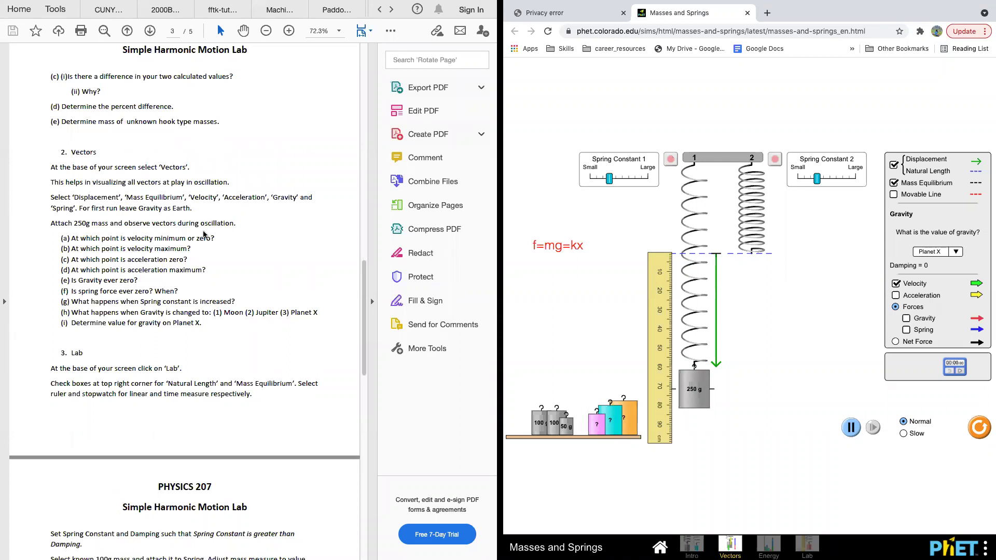
scroll(218, 342, "down", 4)
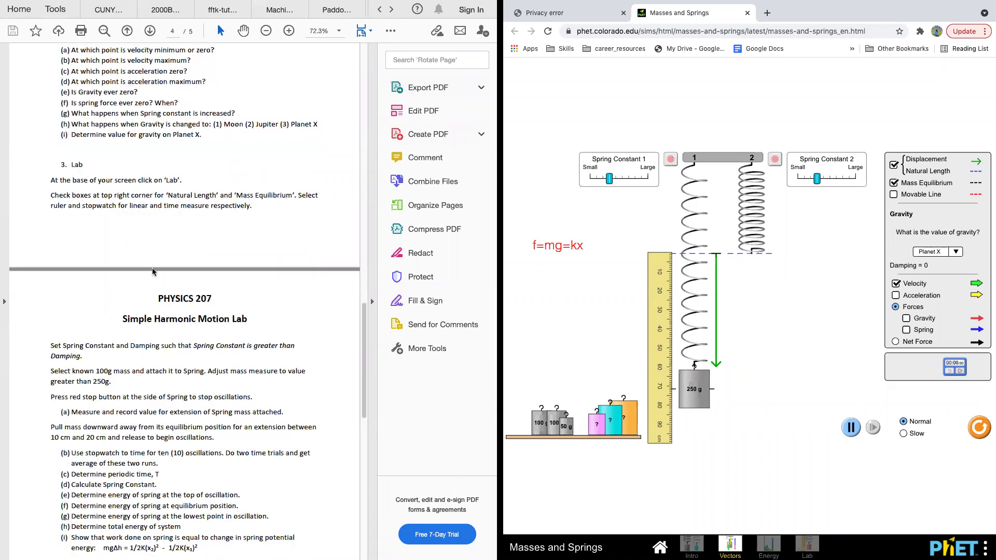
scroll(261, 367, "down", 1)
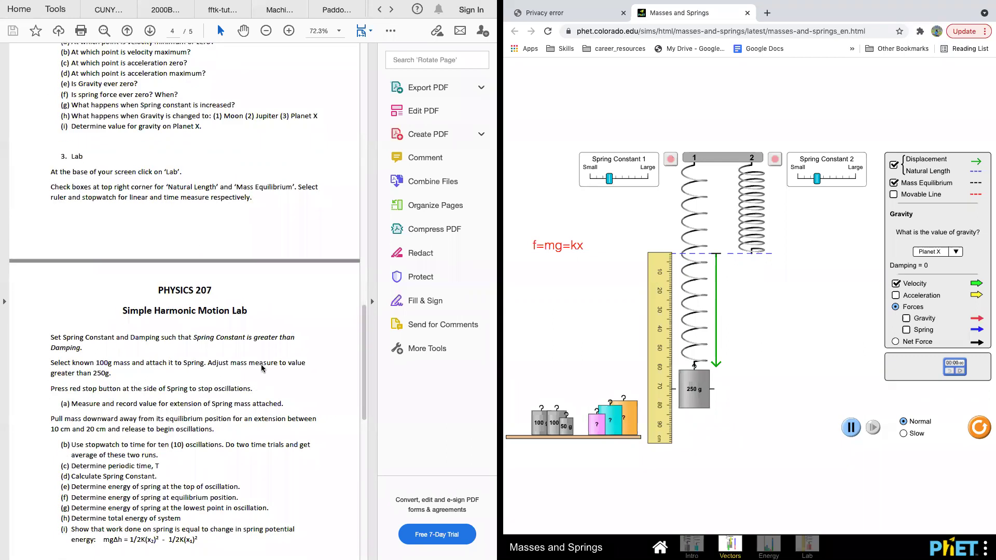
scroll(261, 367, "down", 5)
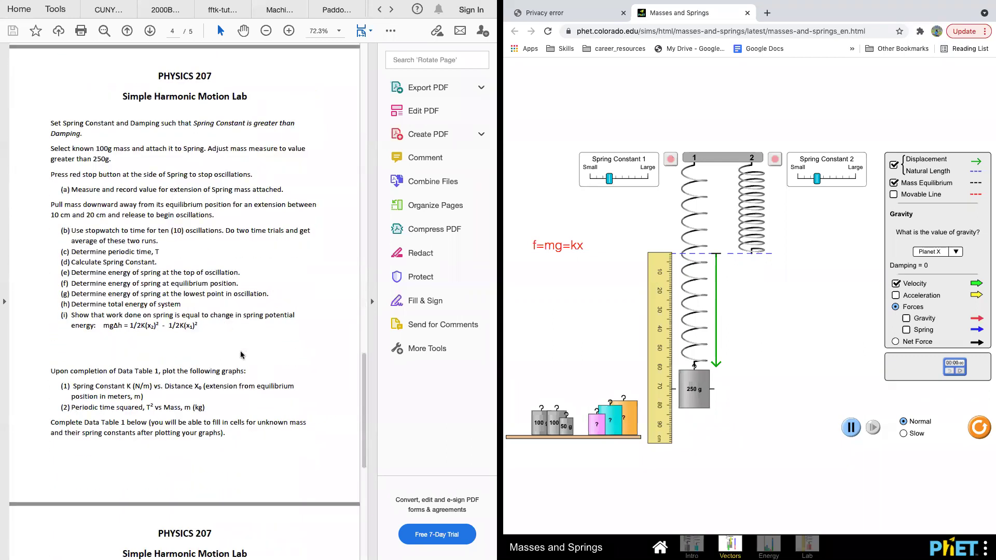
scroll(244, 357, "up", 4)
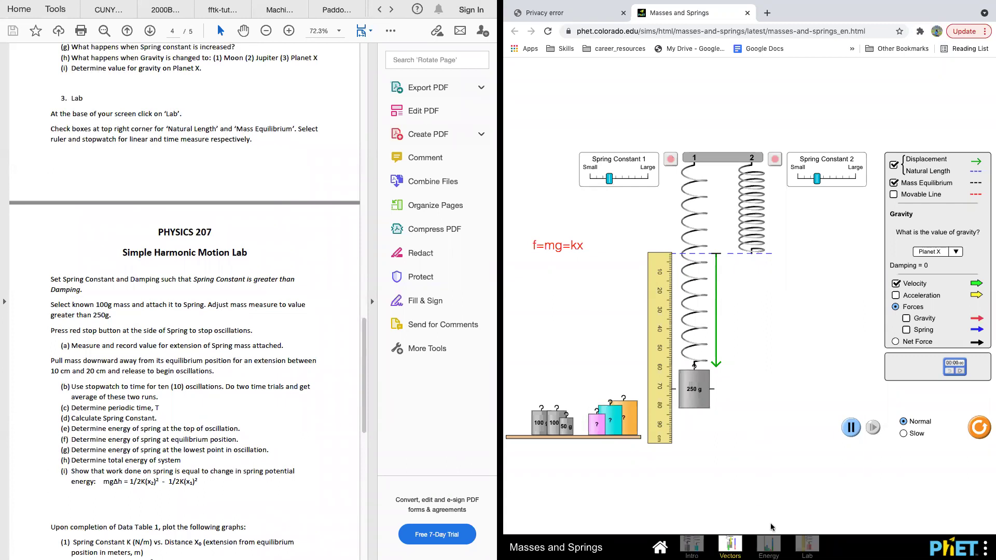
Switch the simulation to its Lab screen and set damping to None using the hanging 100 g mass, then return the mass to the shelf.
left_click(806, 546)
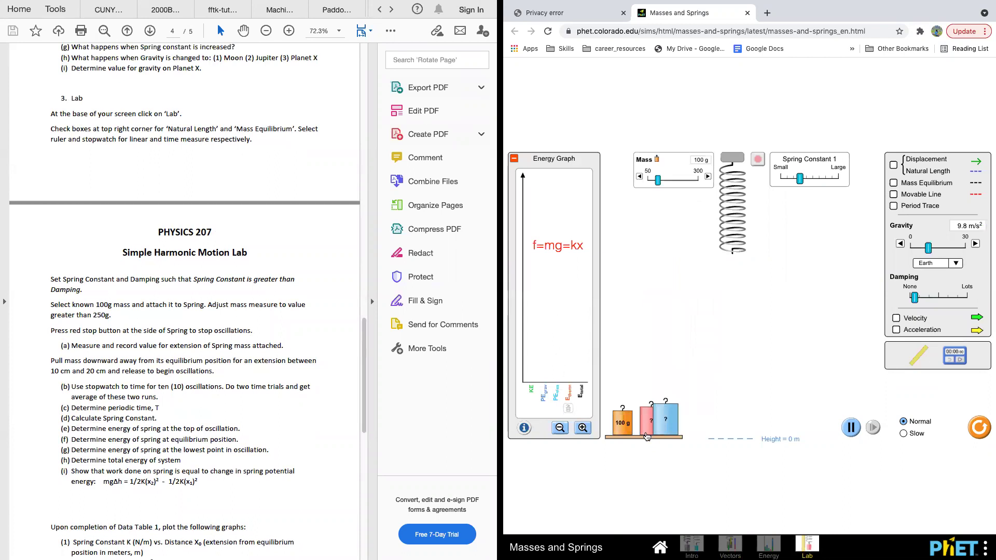
left_click_drag(623, 434, 732, 260)
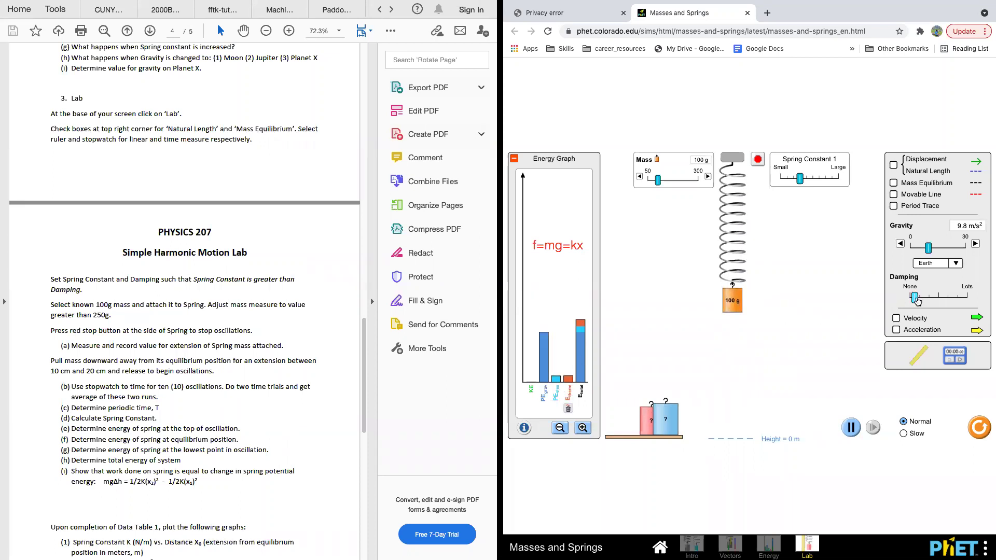
left_click_drag(917, 301, 908, 304)
left_click_drag(732, 304, 637, 420)
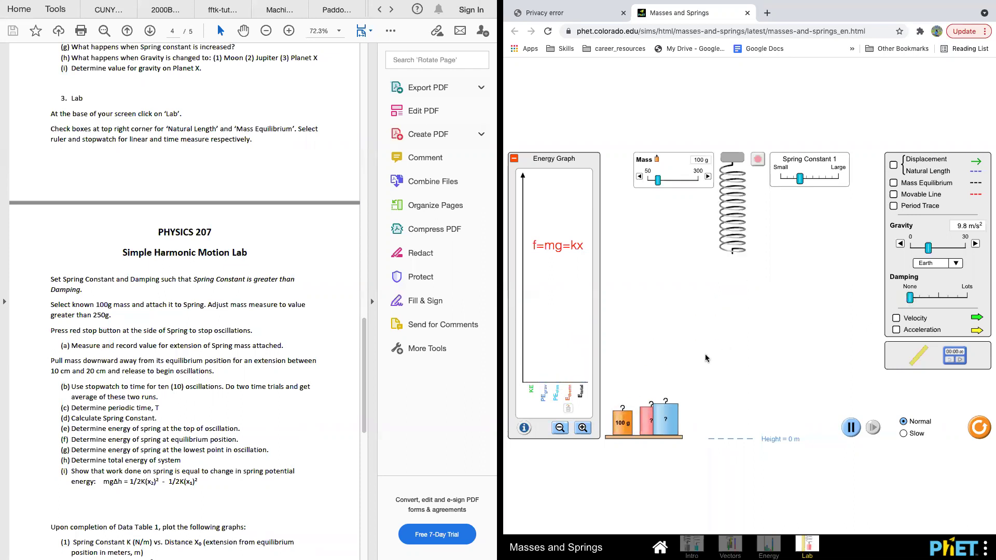
Hang the 100 g mass on the spring, stop its oscillation, and put it back on the shelf.
left_click_drag(623, 425, 725, 281)
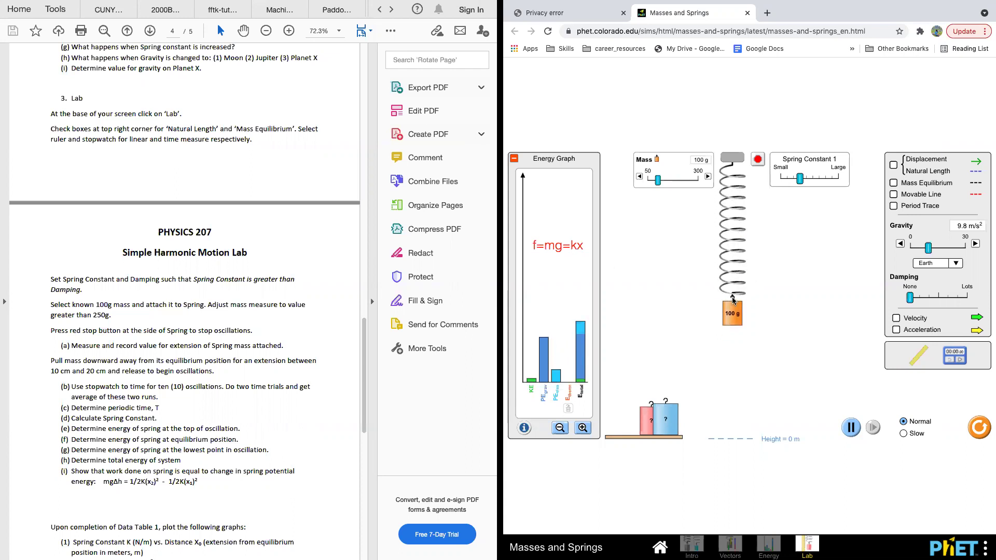
left_click(758, 159)
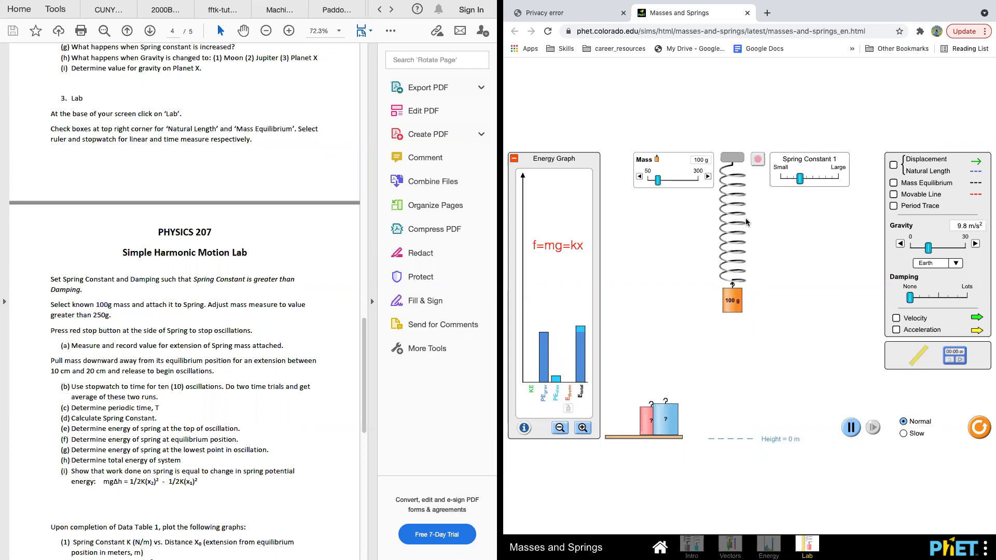
left_click_drag(725, 300, 649, 420)
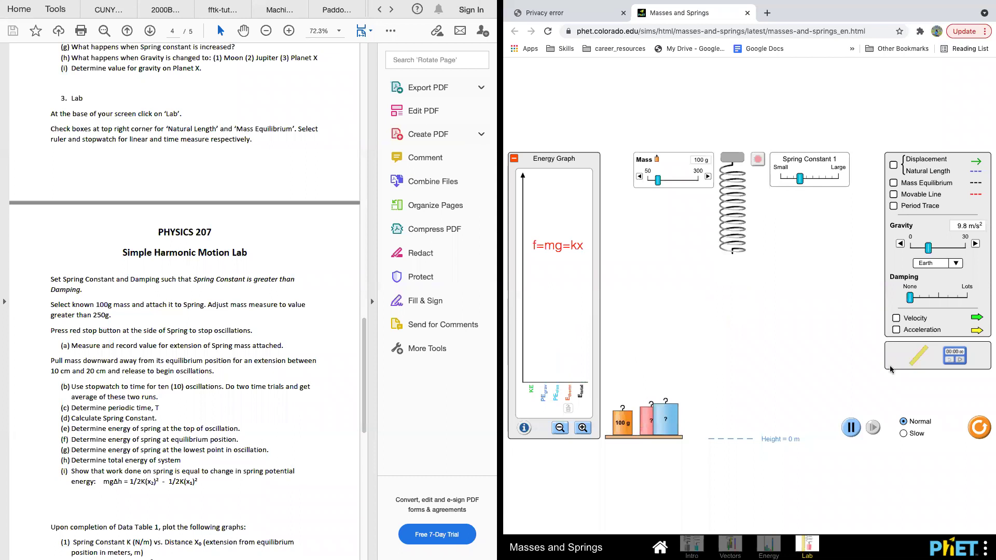
Show the Velocity and Acceleration vectors along with the Displacement/Natural Length and Mass Equilibrium indicators.
left_click(896, 318)
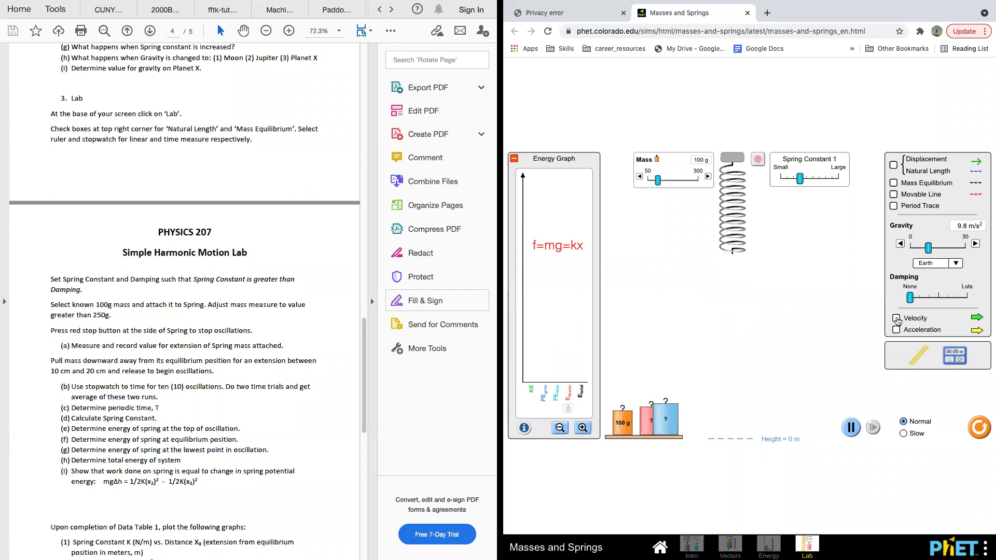
left_click(897, 330)
left_click(893, 165)
left_click(893, 183)
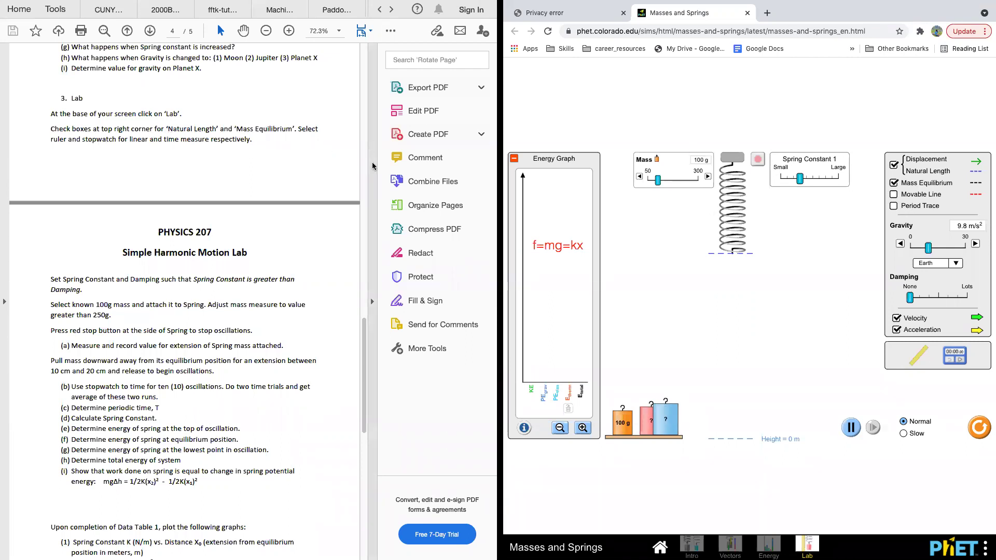
Place the ruler beside the spring with its zero at the natural length line.
left_click_drag(912, 360, 678, 321)
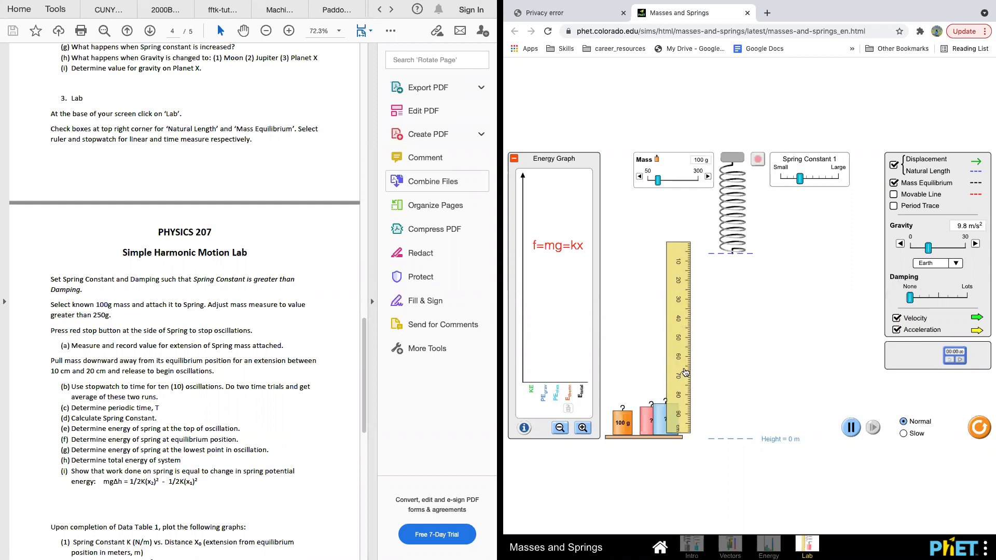
left_click_drag(684, 368, 699, 377)
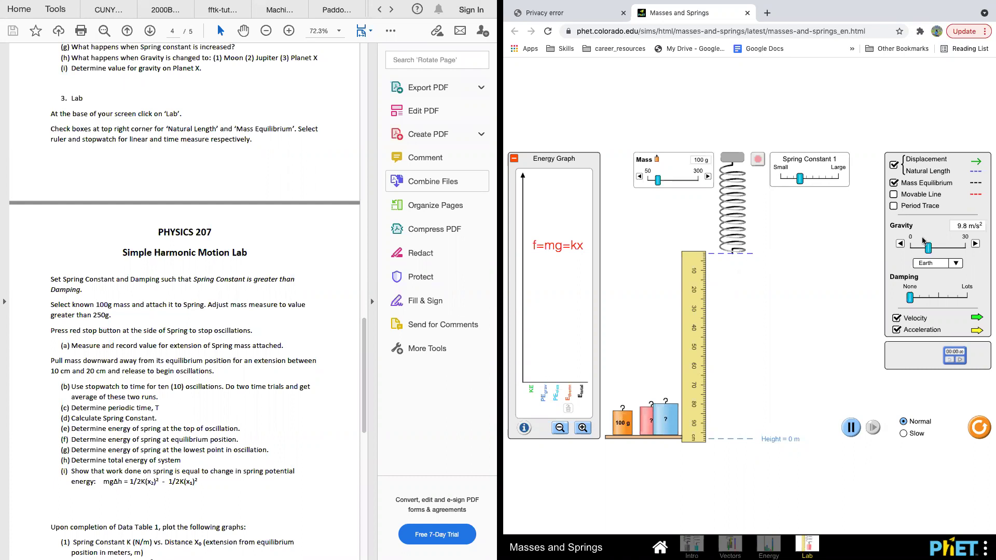
Set the stopwatch beside the spring and hang the 100 g mass on the spring.
left_click_drag(953, 359, 637, 243)
left_click_drag(622, 425, 731, 293)
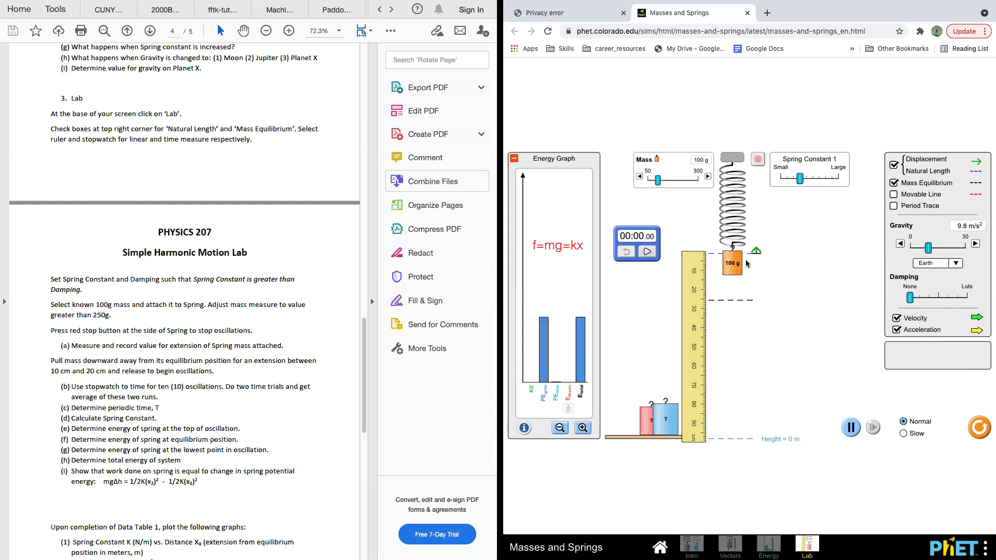
Stop the 100 g mass's oscillation and reposition the ruler beside the spring, with its zero near the natural length line.
left_click(758, 158)
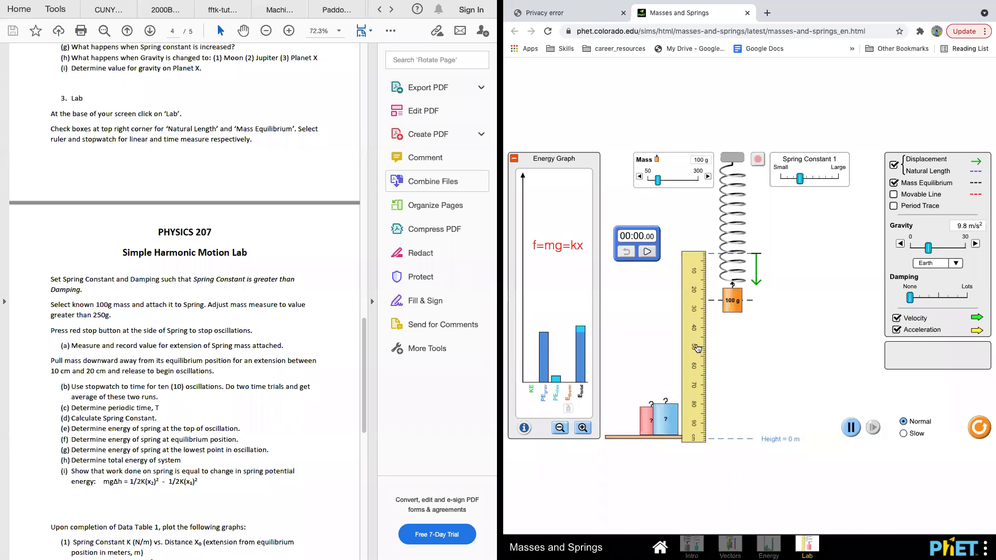
left_click_drag(696, 348, 706, 396)
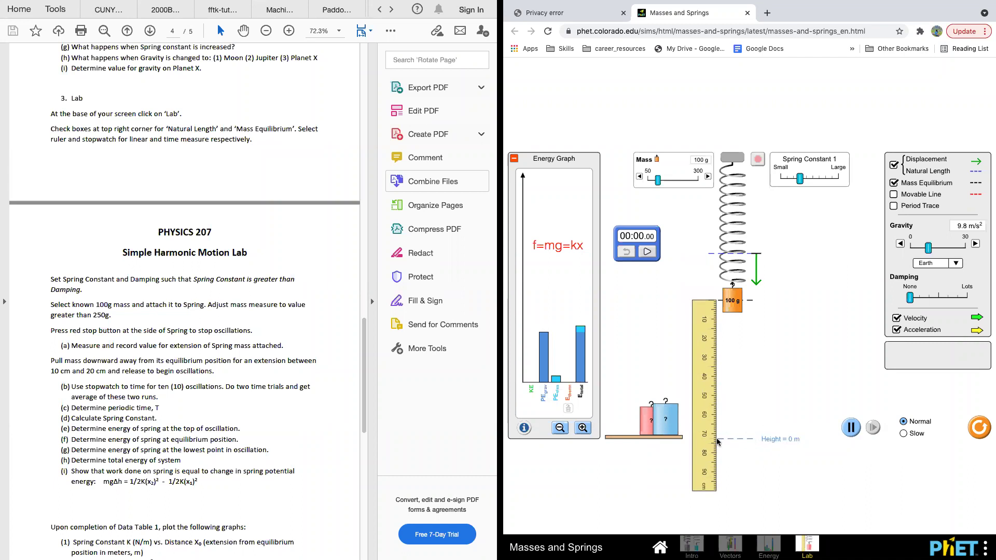
left_click_drag(710, 448, 703, 396)
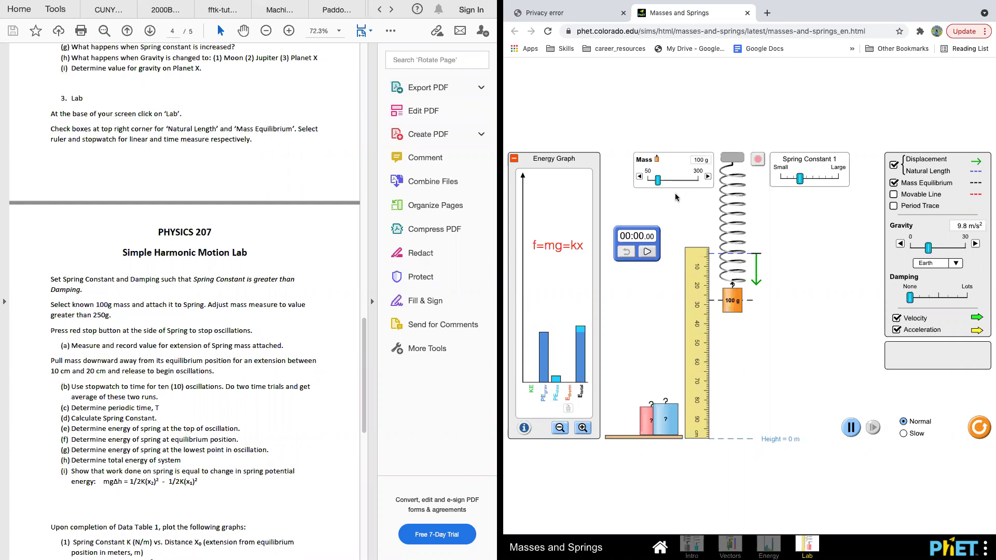
Increase the hanging mass to 300 g and stop its oscillation.
left_click_drag(657, 180, 689, 183)
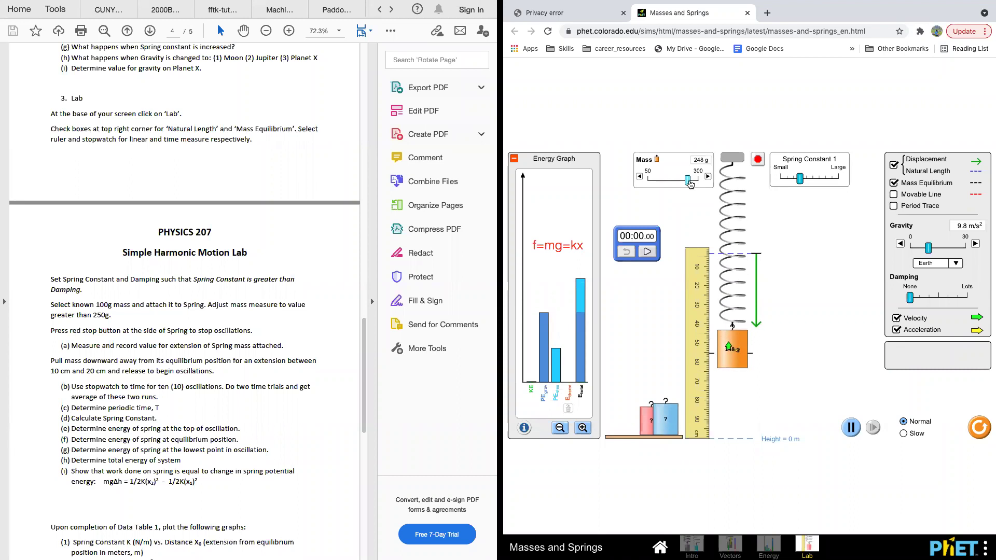
left_click_drag(690, 184, 708, 188)
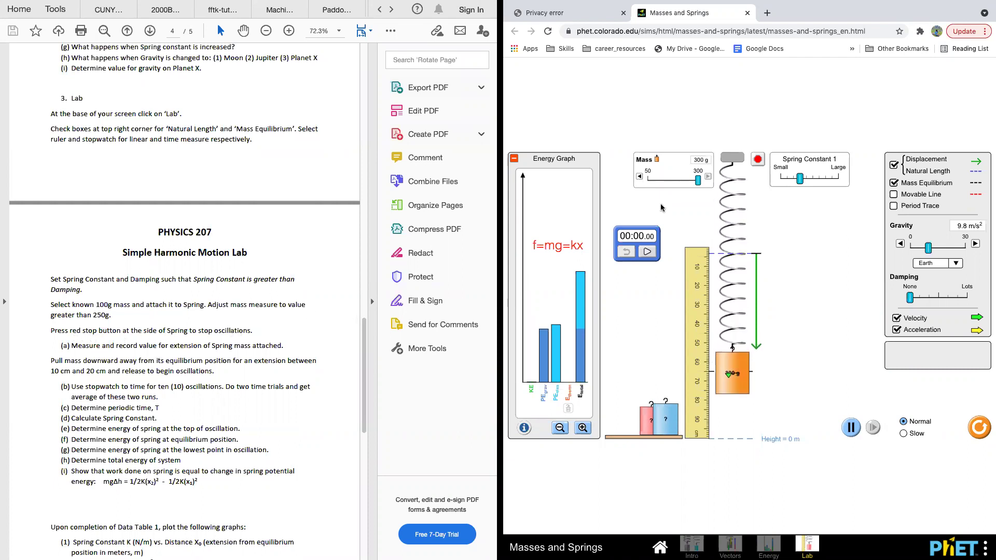
left_click(758, 159)
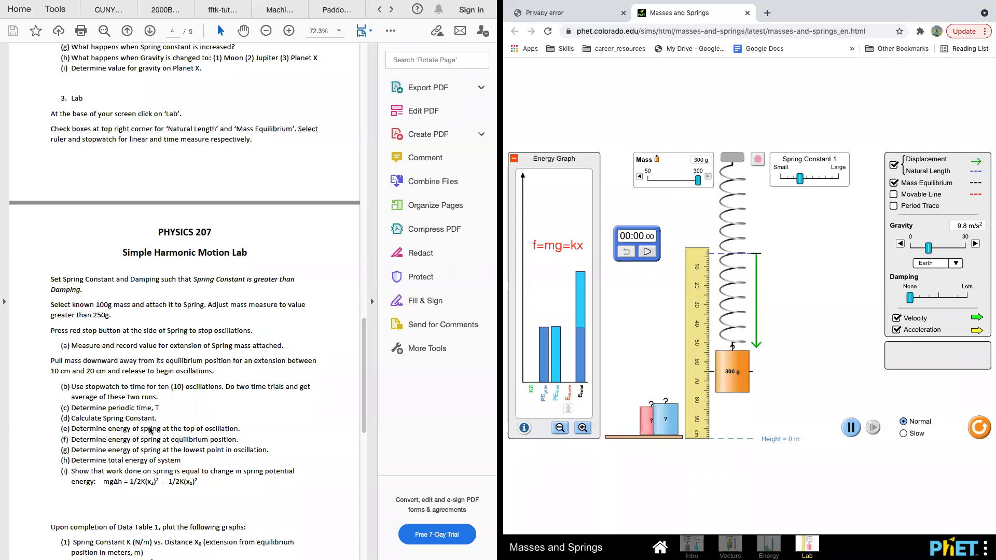
Pull the 300 g mass below equilibrium and release it, then replace the Velocity and Acceleration vectors with the Period Trace.
scroll(149, 429, "down", 5)
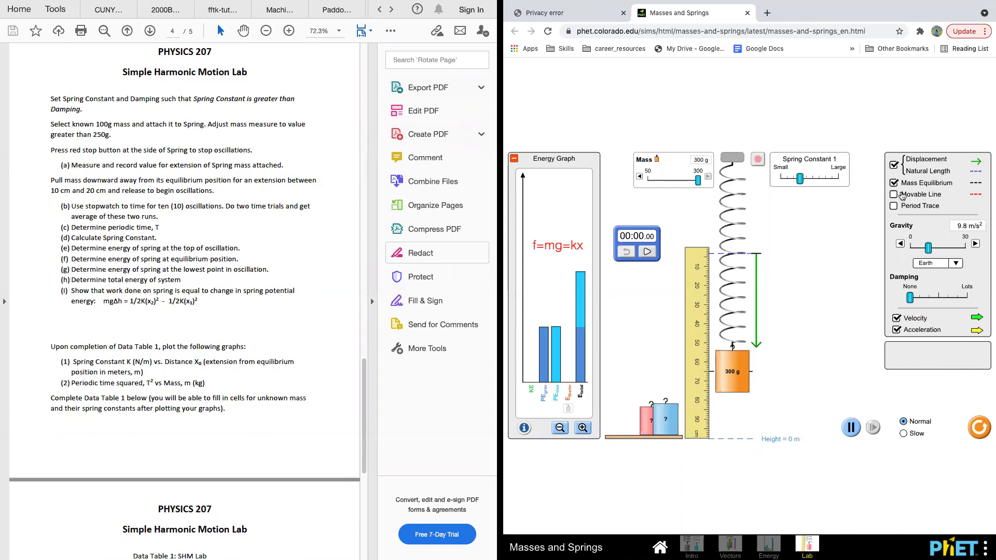
left_click_drag(733, 360, 733, 414)
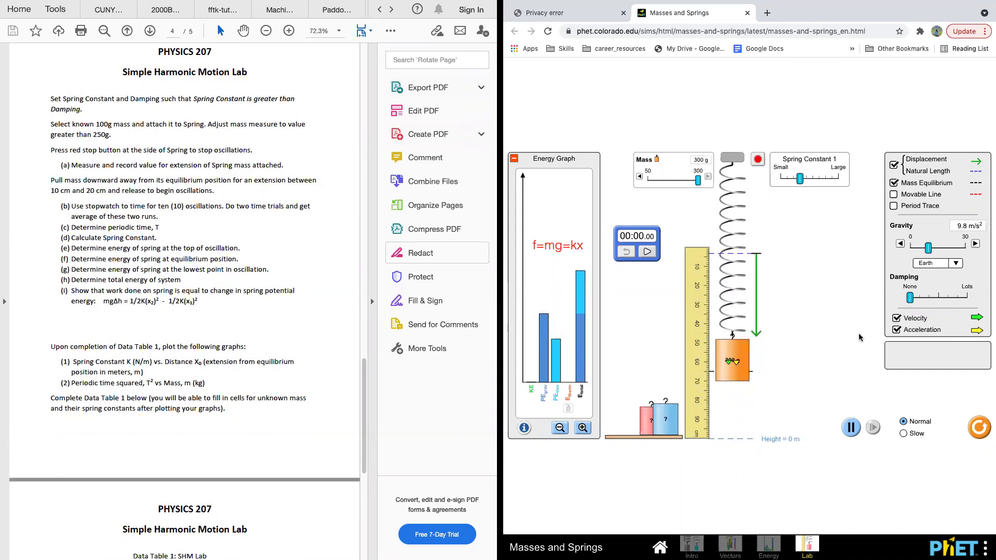
left_click(896, 318)
left_click(896, 330)
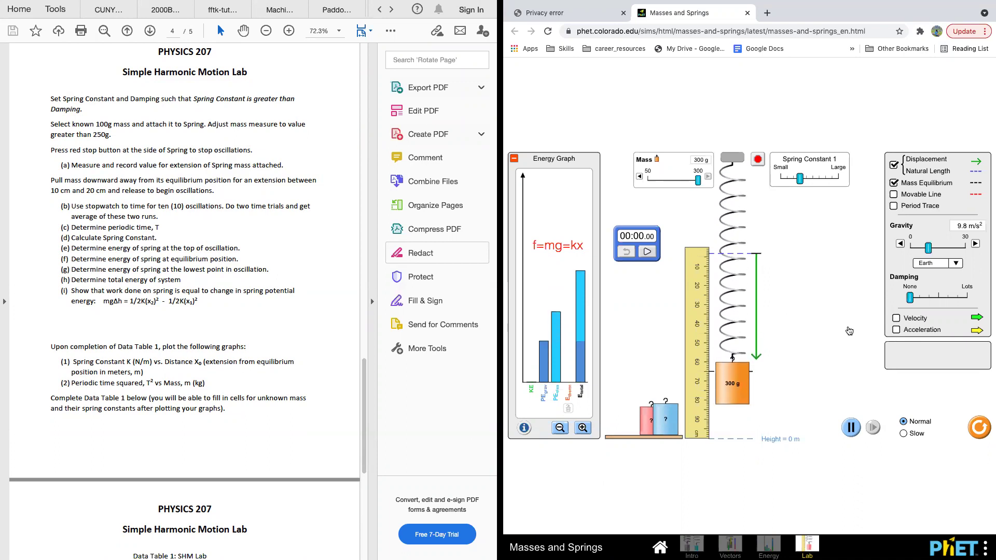
left_click(894, 207)
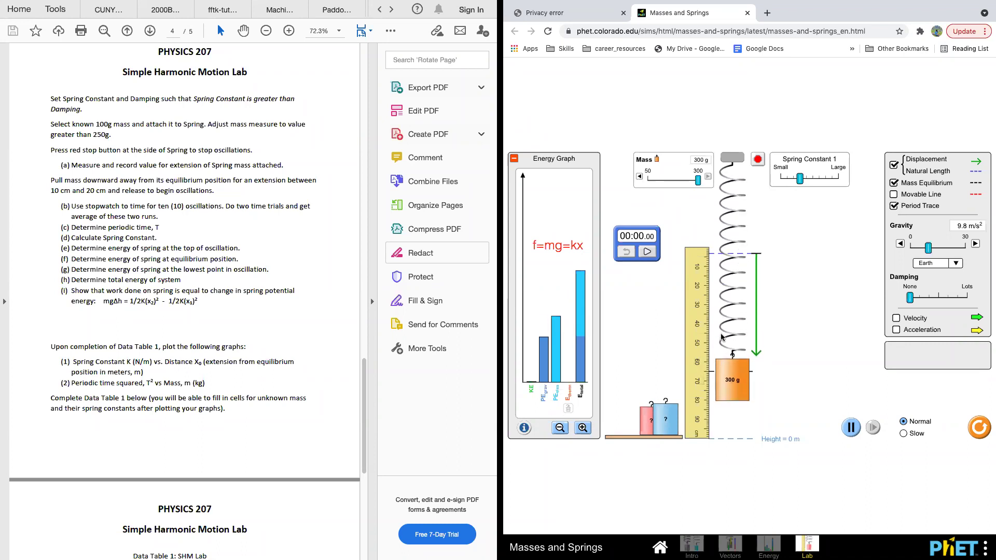
Stop the 300 g mass at equilibrium, then pull it downward and release it to restart the oscillation.
left_click(758, 160)
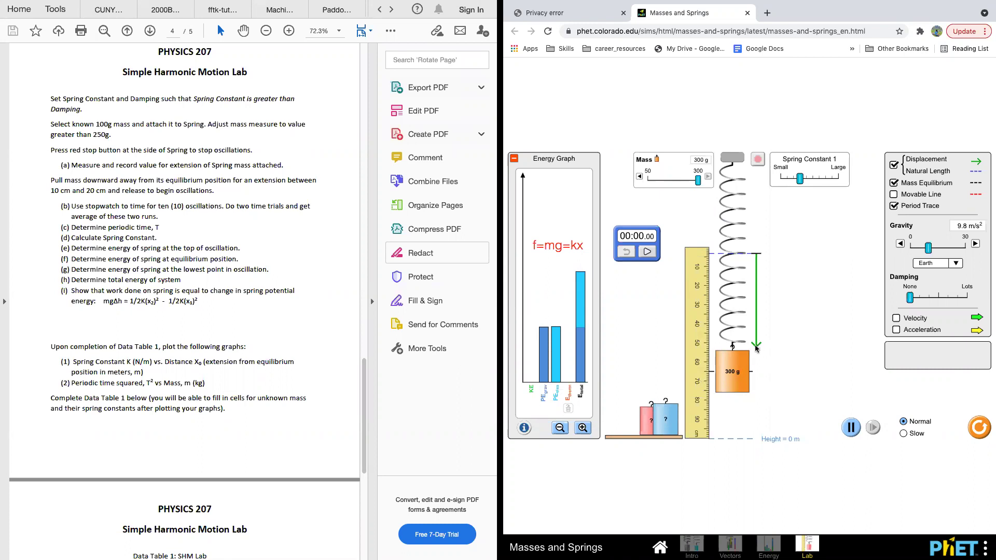
left_click_drag(726, 374, 722, 408)
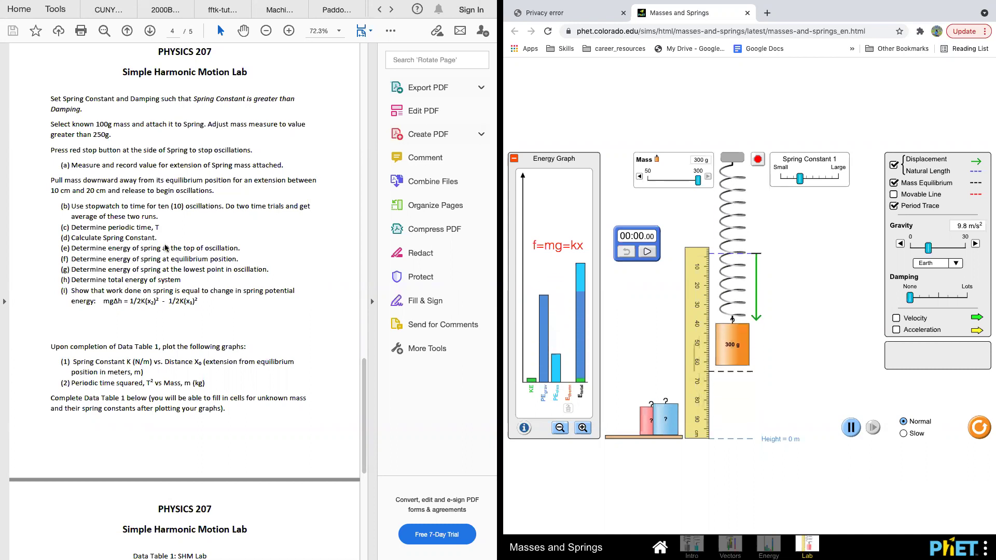
Review the worksheet's energy and spring constant formulas, the Lab section questions, and the start of Data Table 1.
scroll(165, 248, "up", 15)
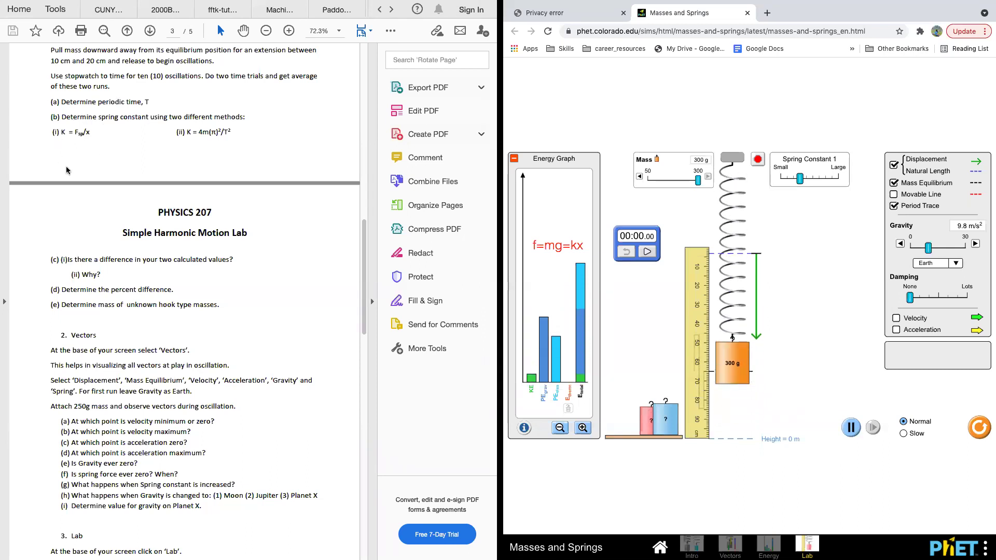
scroll(180, 426, "down", 6)
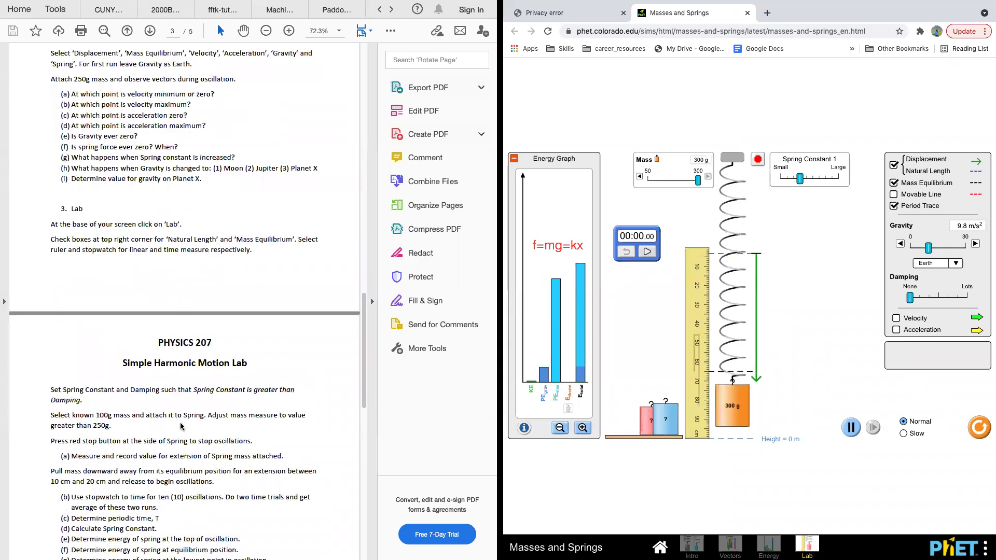
scroll(180, 426, "down", 2)
scroll(181, 426, "down", 1)
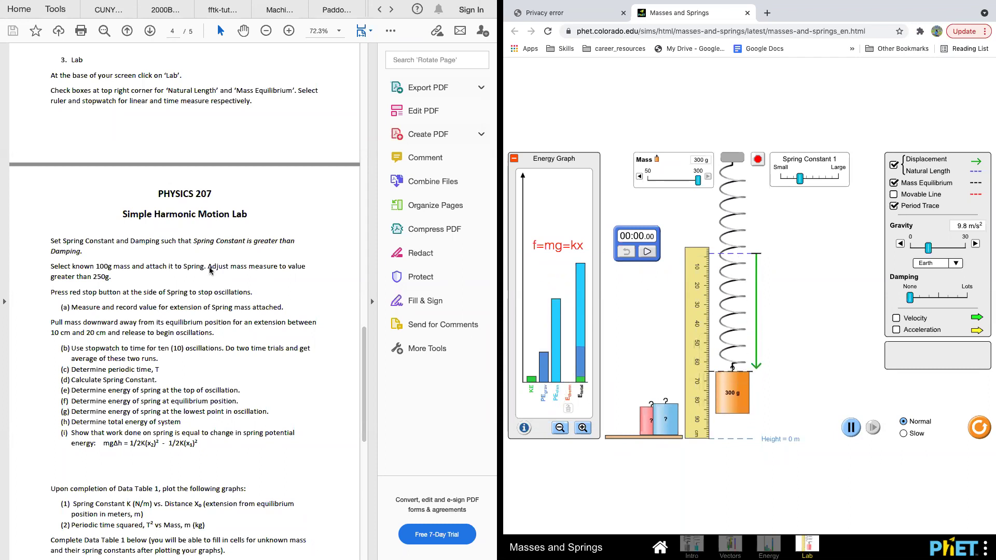
scroll(210, 270, "up", 15)
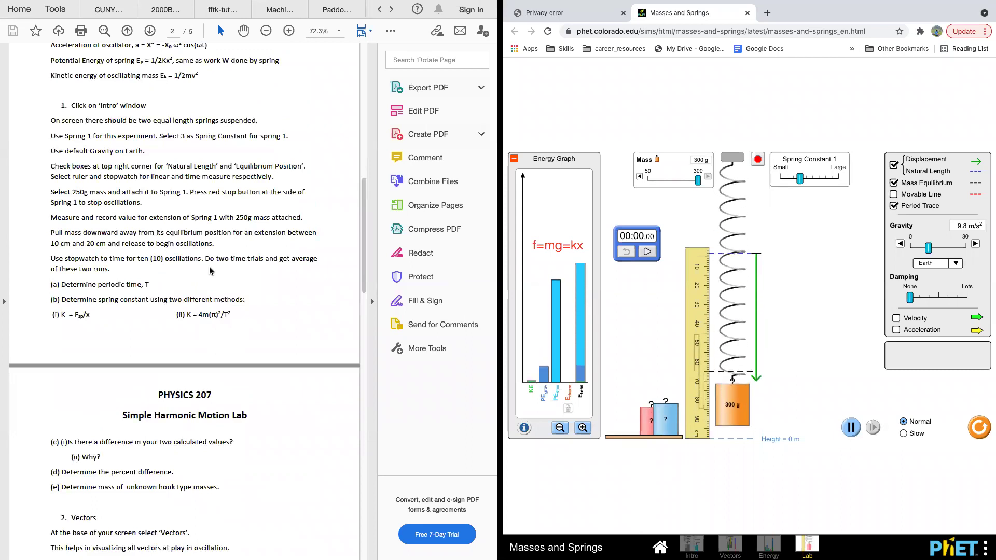
scroll(210, 270, "up", 1)
scroll(210, 270, "up", 4)
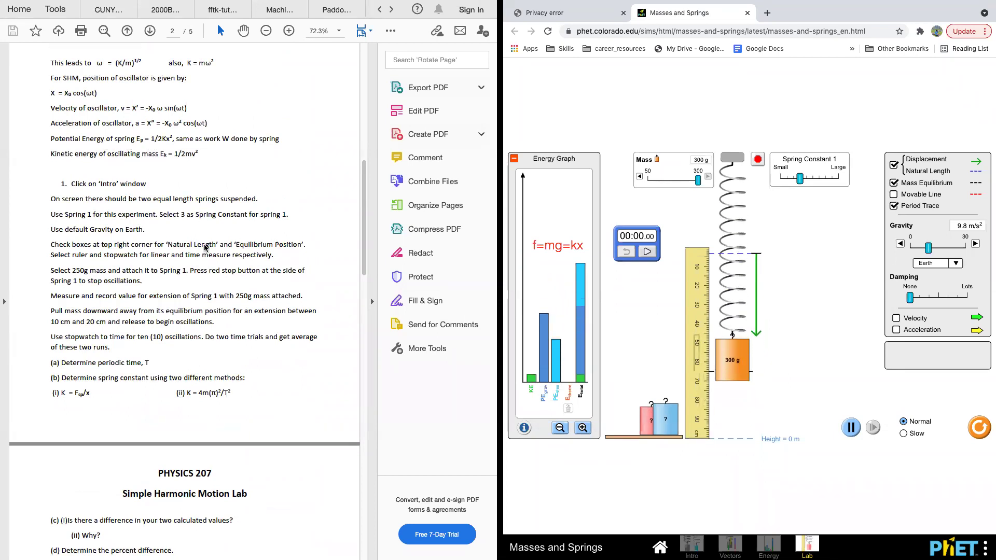
scroll(205, 248, "down", 10)
scroll(205, 248, "down", 20)
scroll(204, 248, "up", 7)
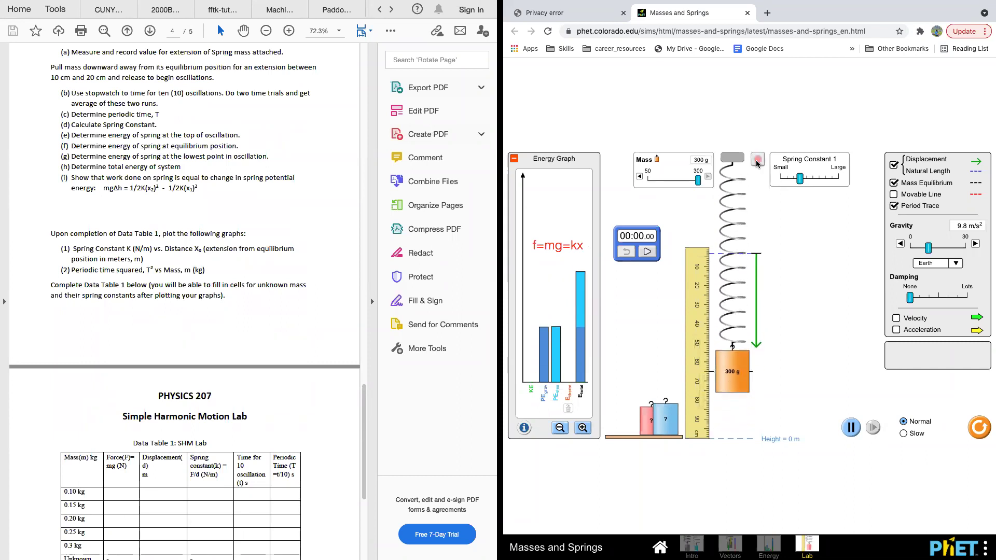
Raise the 300 g mass until the spring is at its natural length, then release it to oscillate.
left_click_drag(736, 373, 736, 281)
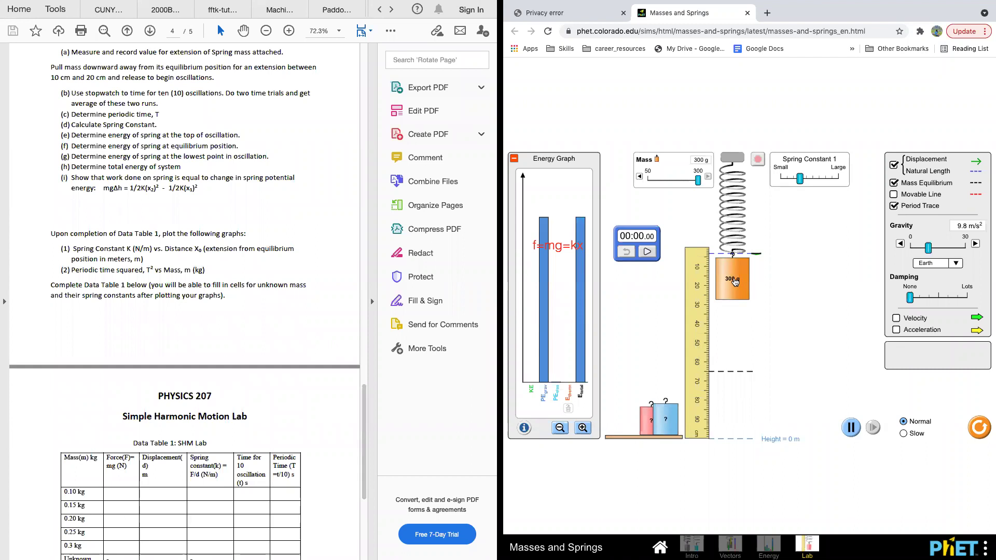
left_click_drag(736, 282, 736, 281)
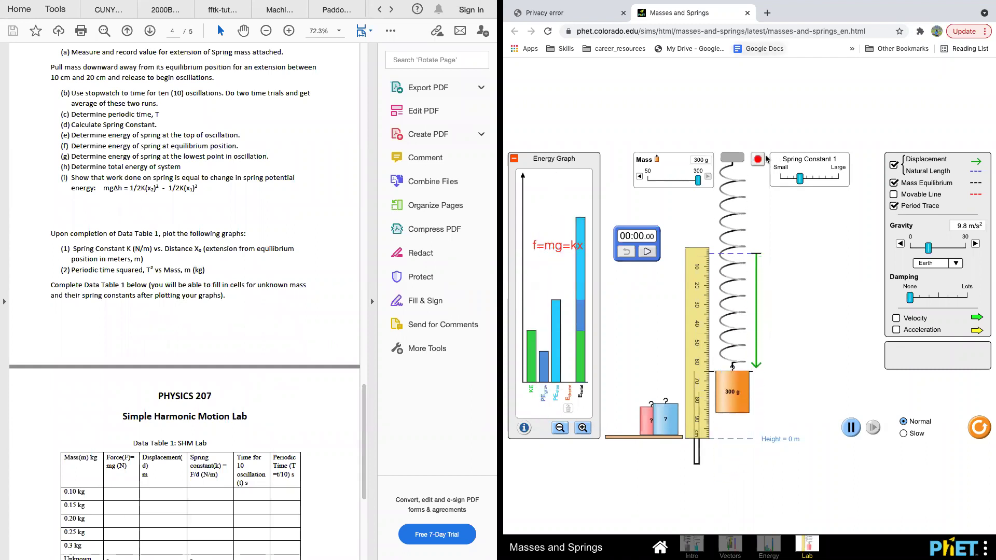